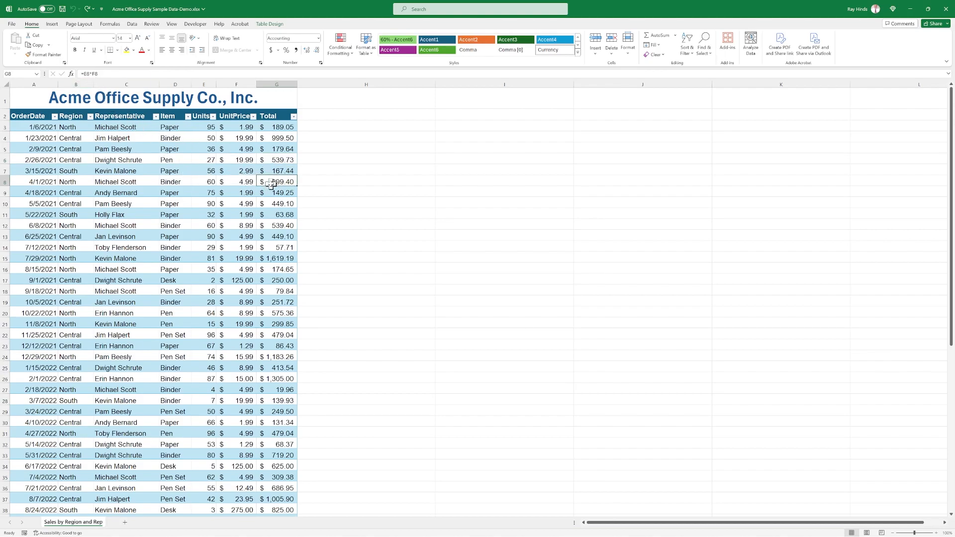
click(285, 312)
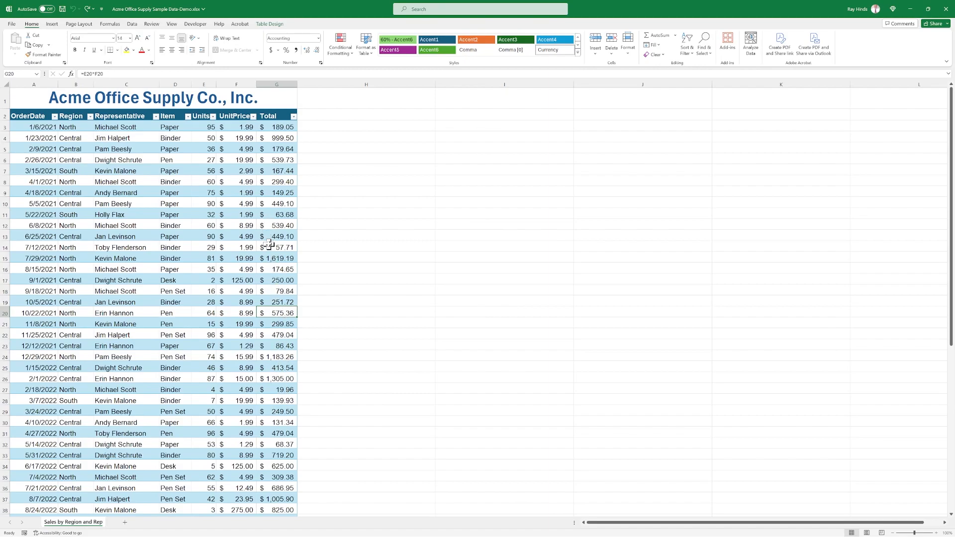
scroll(184, 232, down, 4)
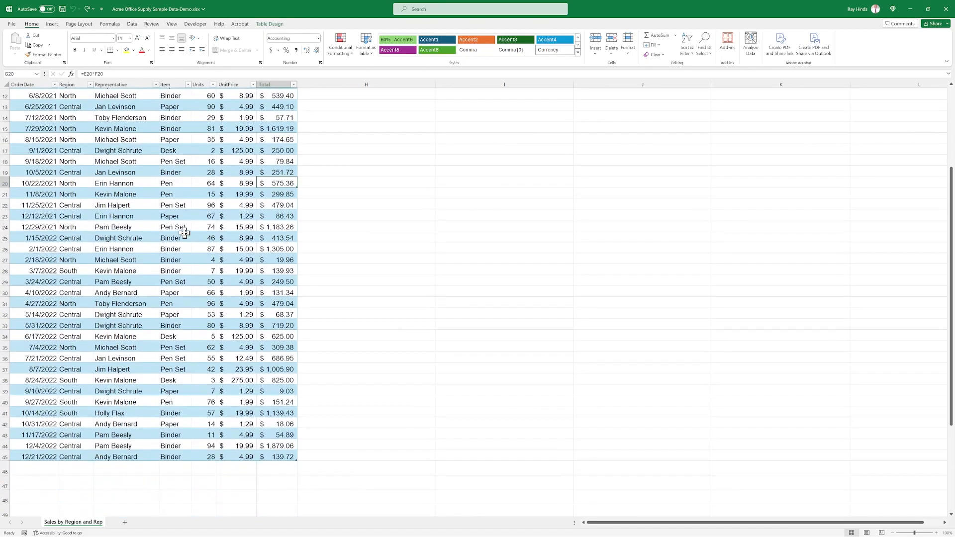
scroll(184, 232, up, 4)
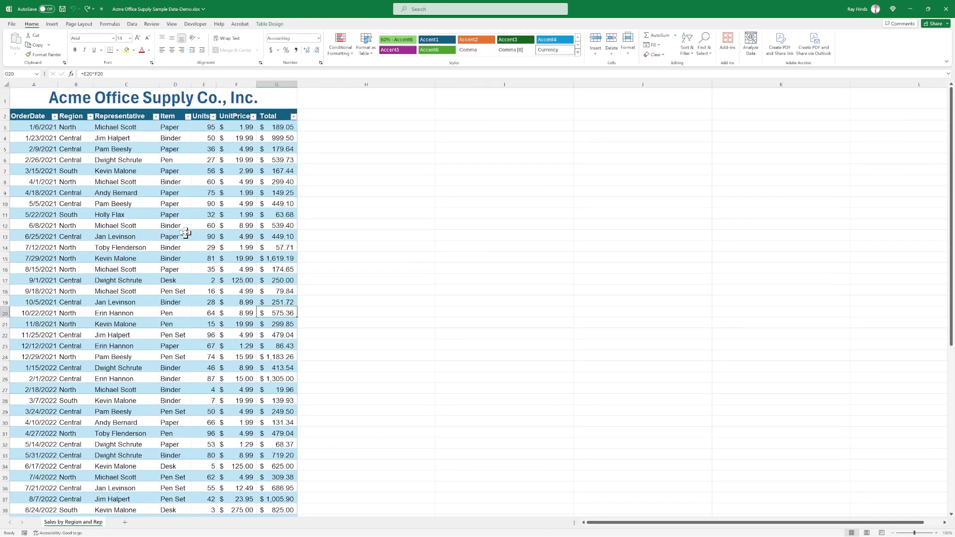
Insert a slicer for the Region field of the sales table.
click(208, 160)
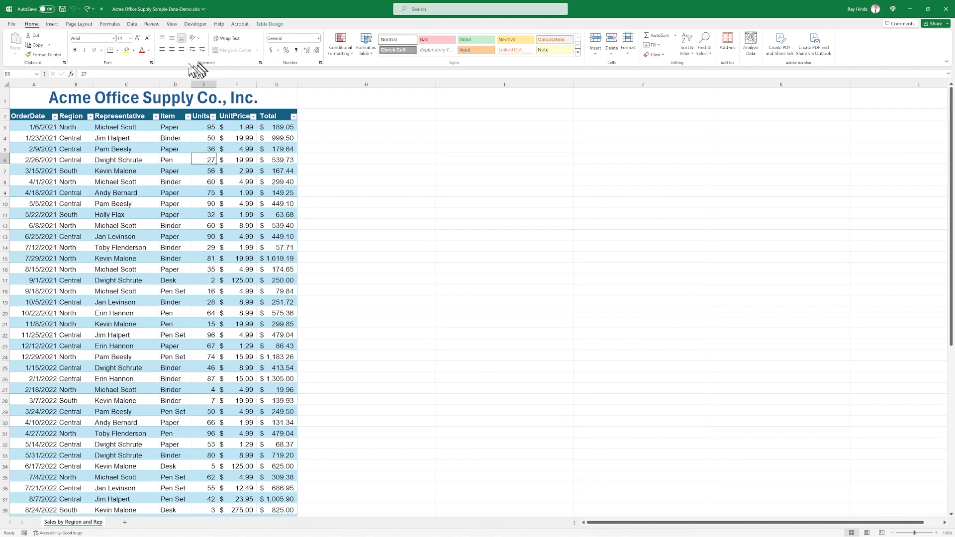
click(52, 25)
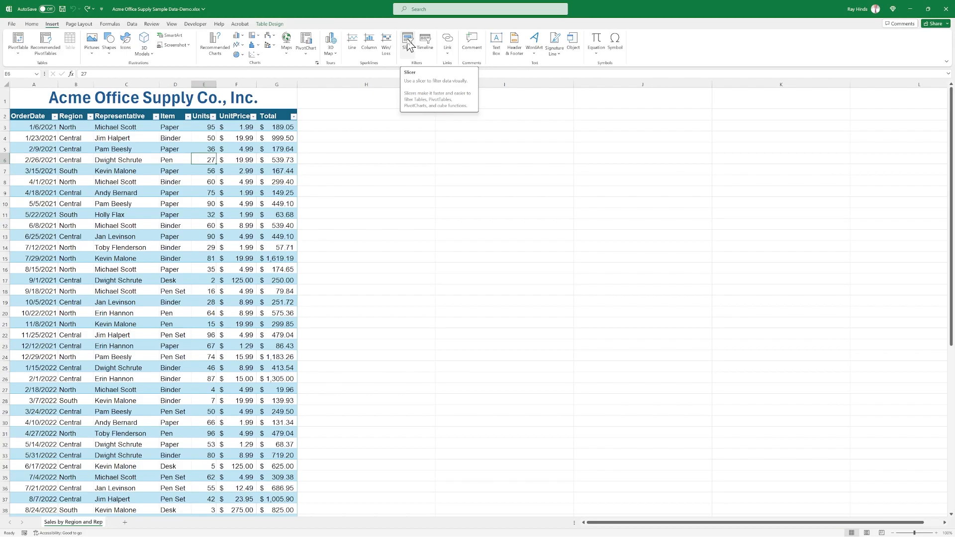
click(408, 45)
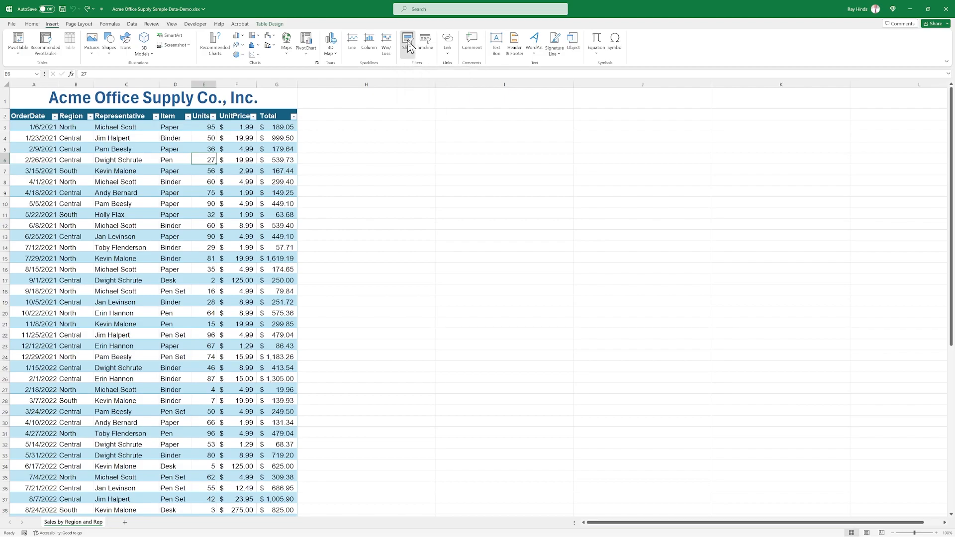
drag(634, 161, 565, 134)
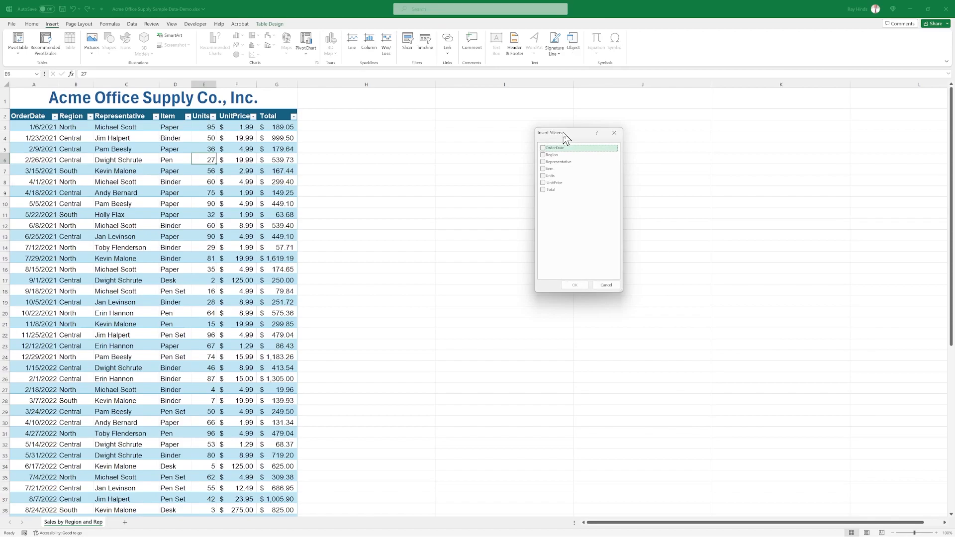
click(543, 155)
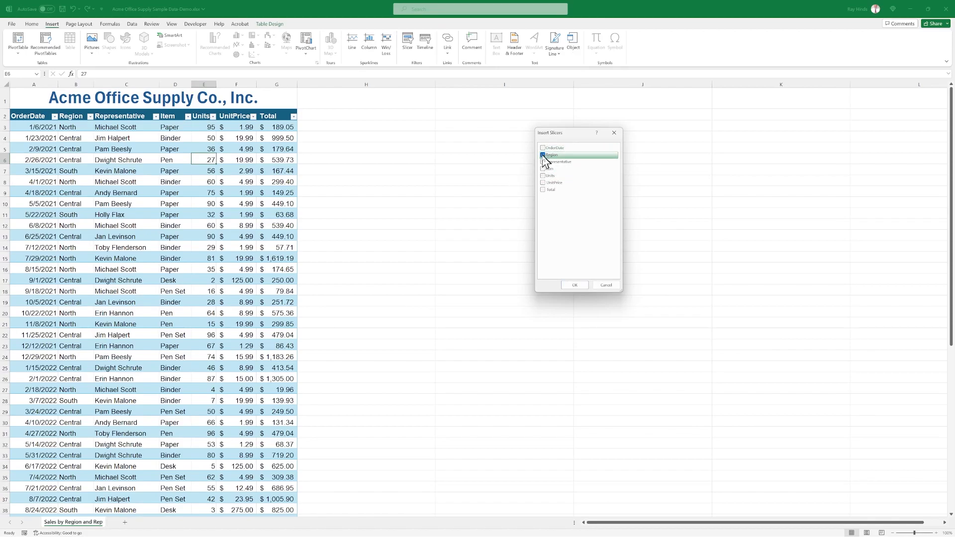
click(575, 285)
Place the Region slicer beside the upper part of the table and shrink it to about 1.39" high and 1.49" wide.
drag(462, 260, 370, 117)
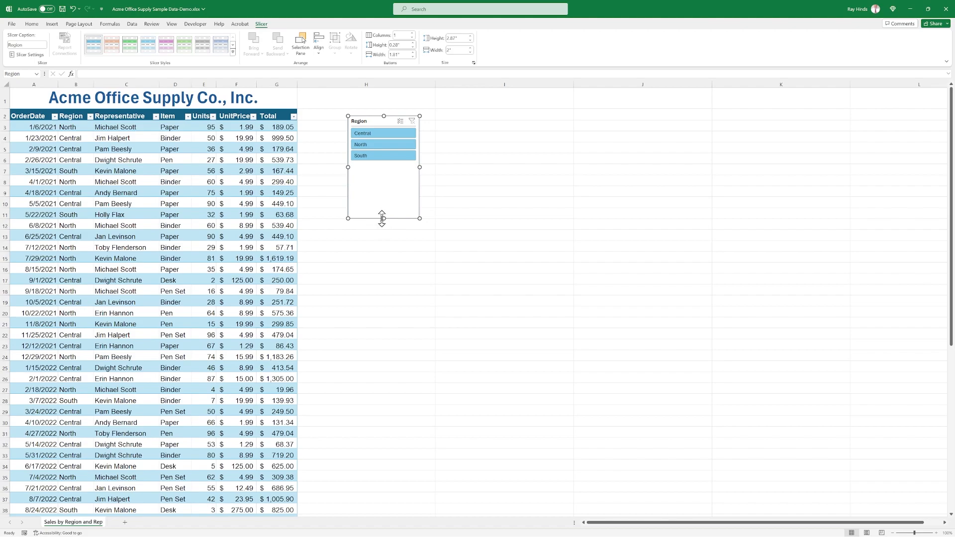
drag(382, 218, 384, 163)
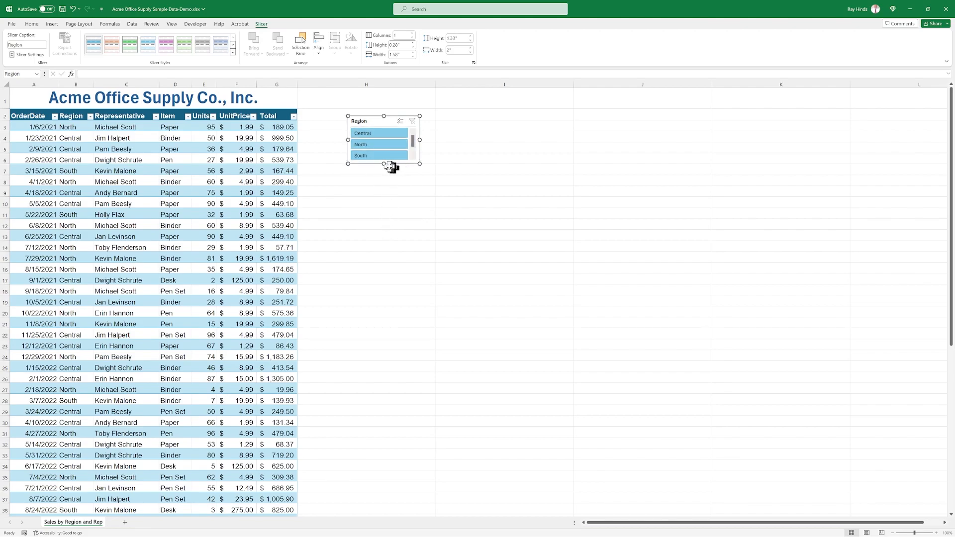
drag(384, 163, 384, 165)
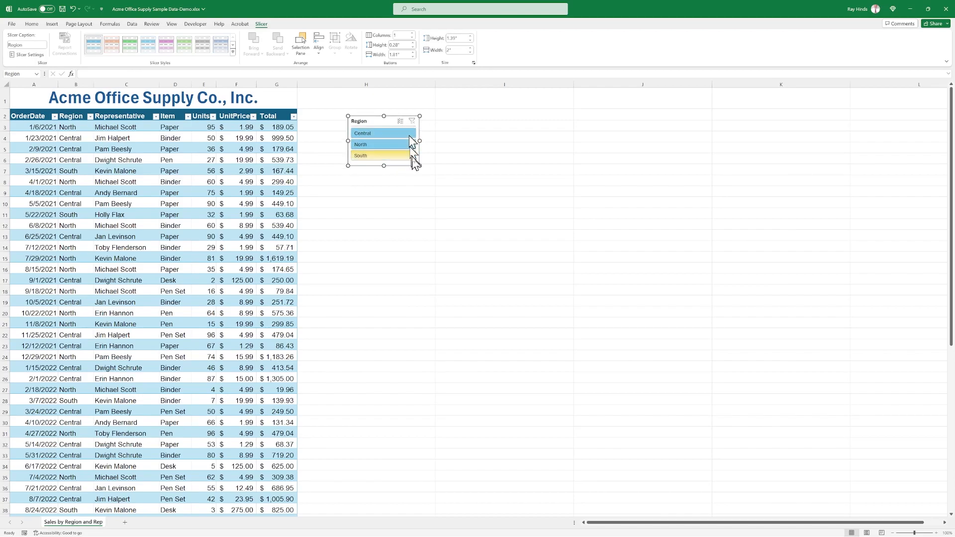
drag(420, 141, 401, 146)
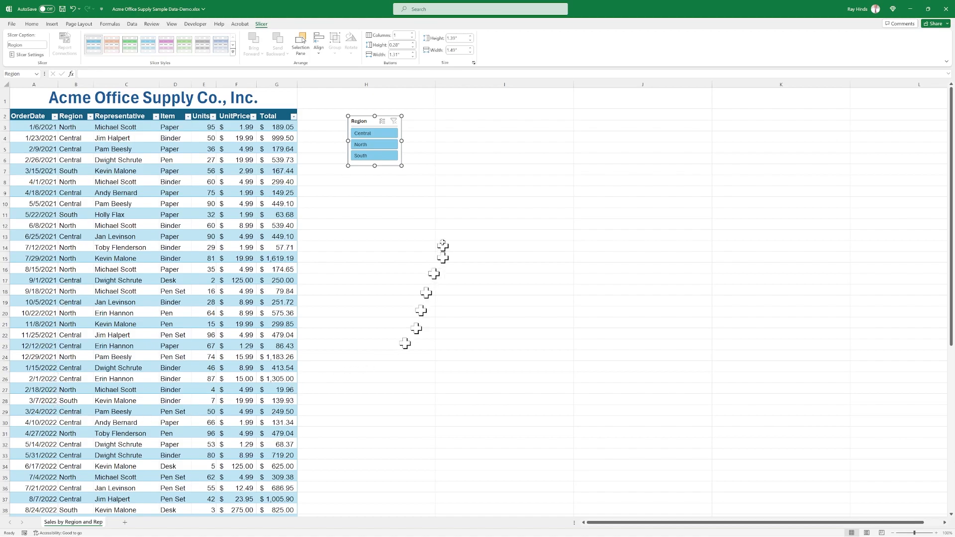
Use the Region slicer to filter the table to Central, clear that filter, and show Central, North and South one at a time.
click(375, 135)
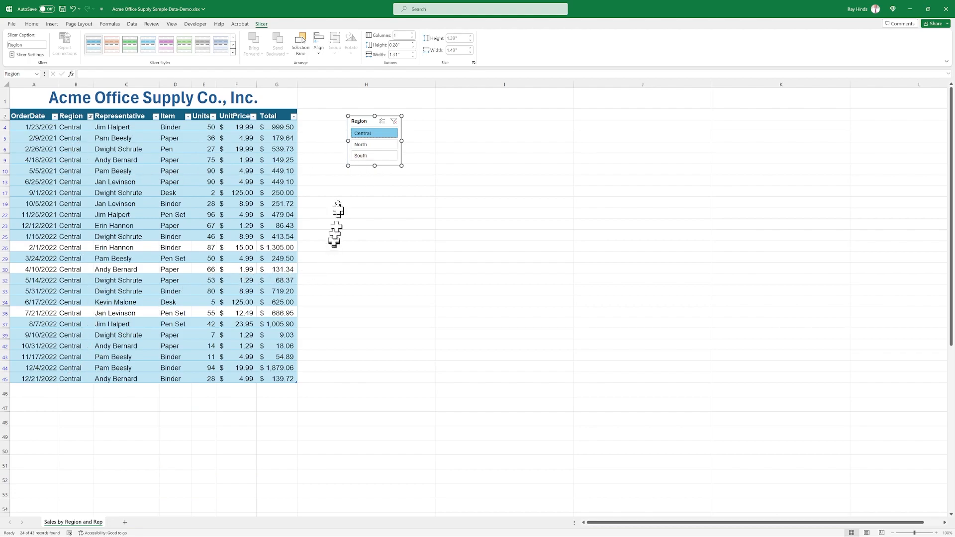
click(393, 122)
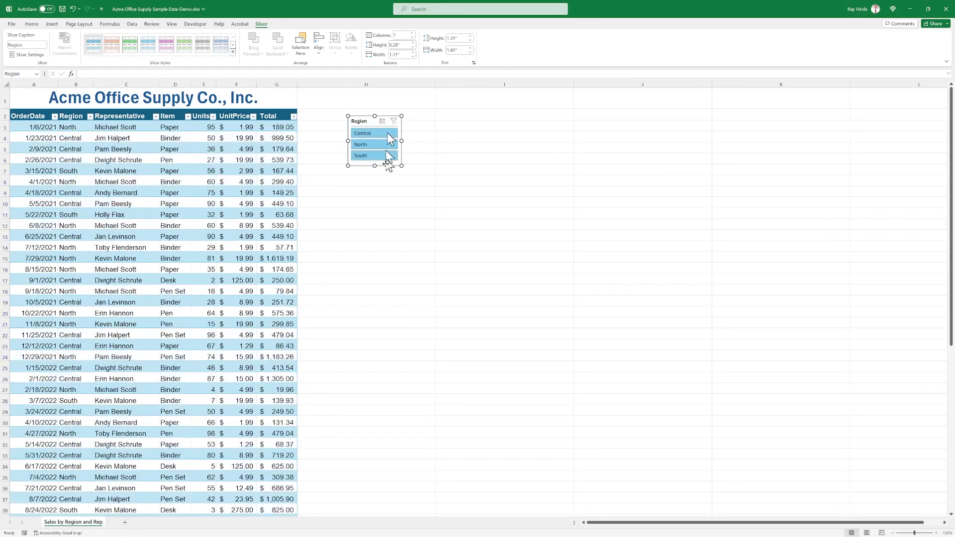
click(375, 132)
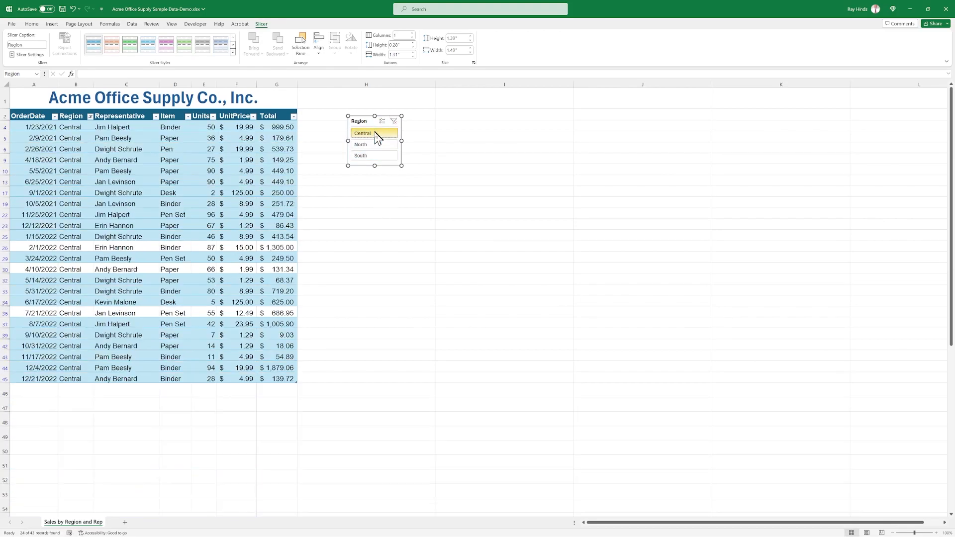
click(374, 144)
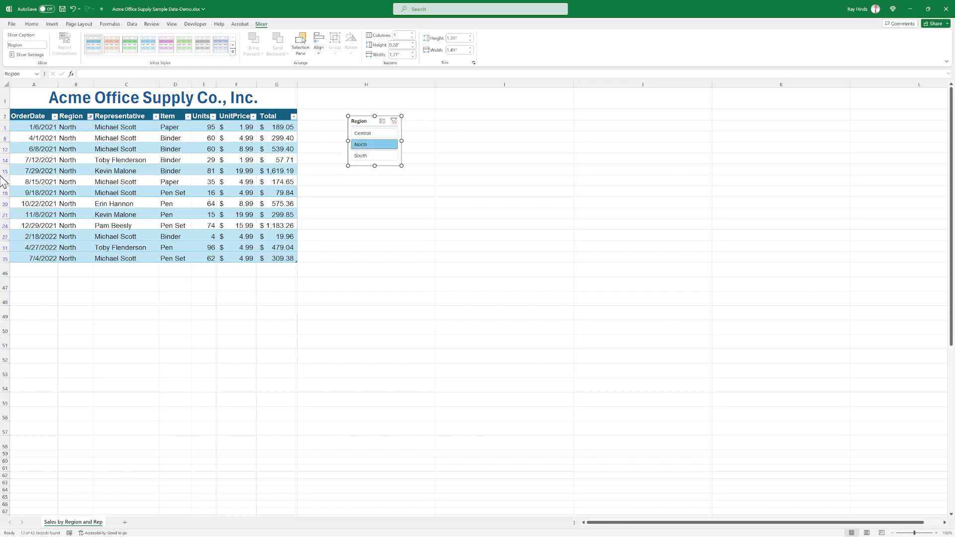
click(362, 156)
click(409, 181)
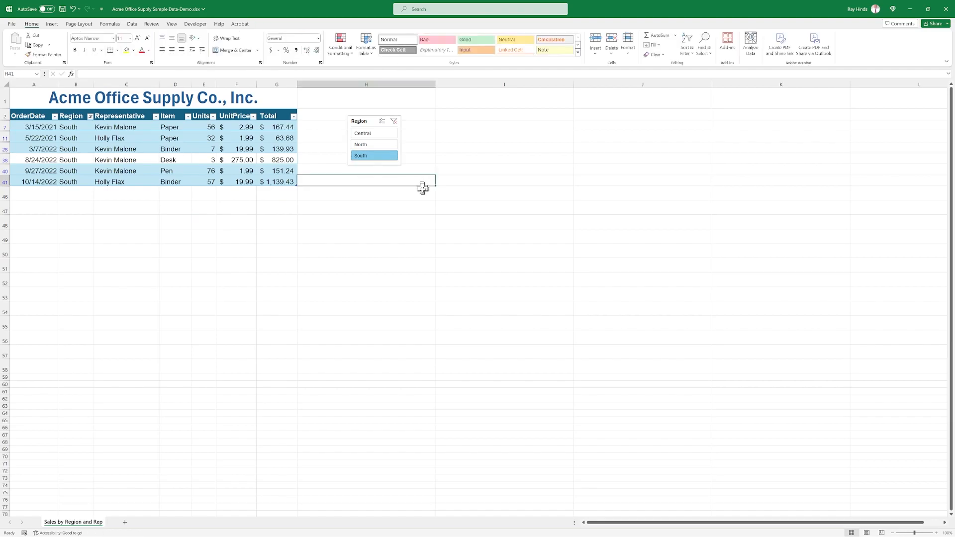
Filter the table to the Central region and add South and North to the slicer selection.
click(364, 134)
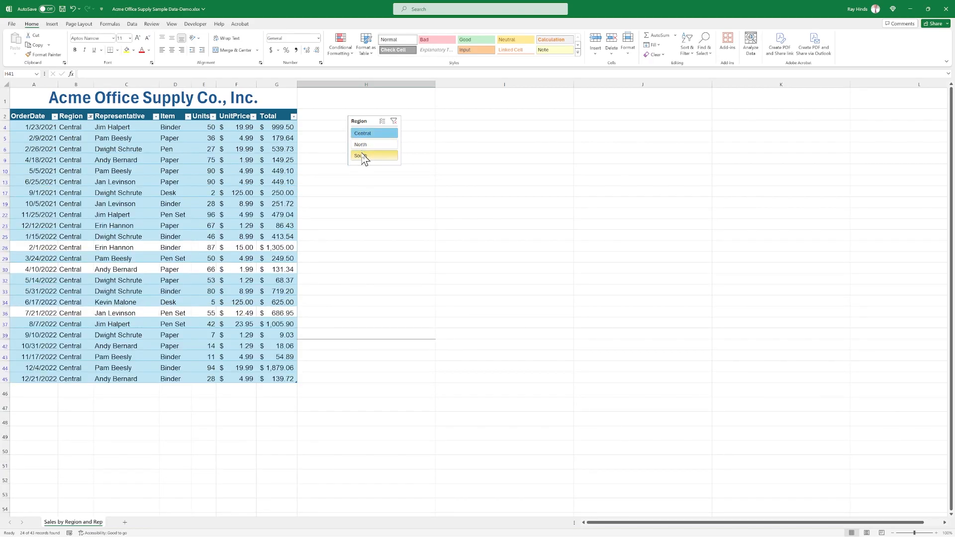
ctrl+click(363, 157)
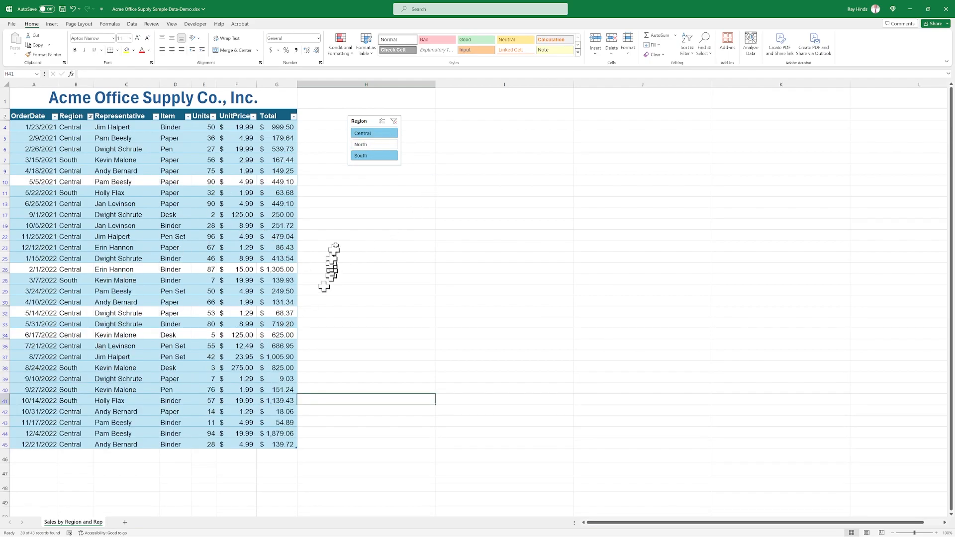
click(370, 145)
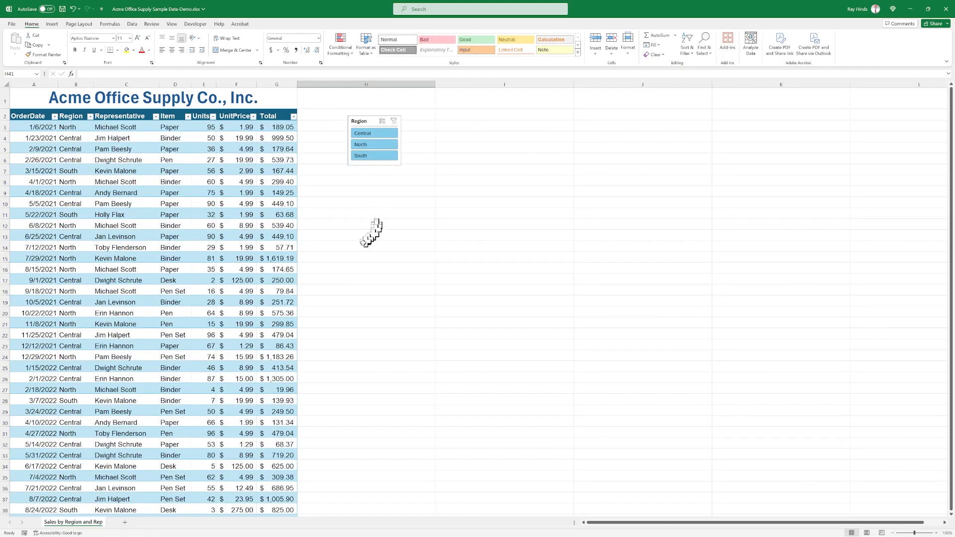
scroll(255, 277, down, 3)
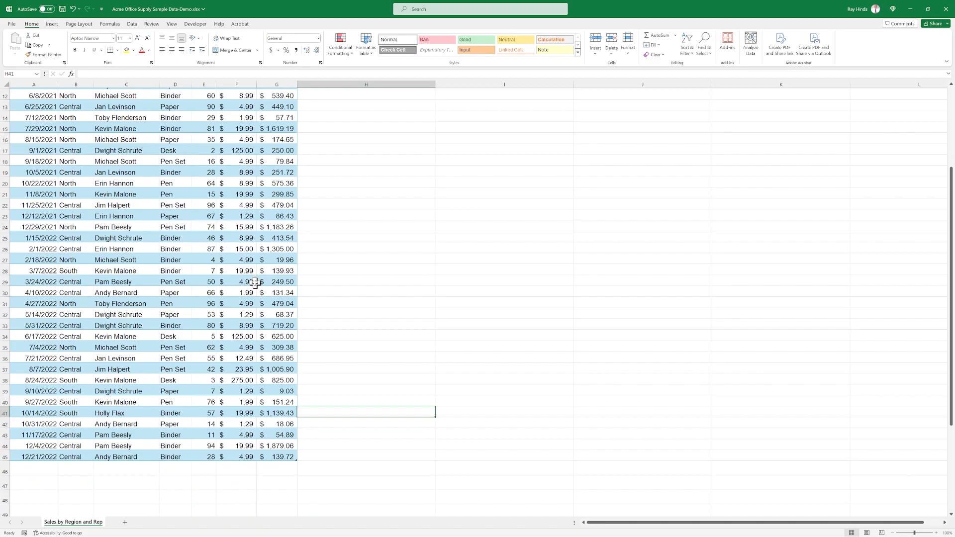
scroll(256, 283, up, 4)
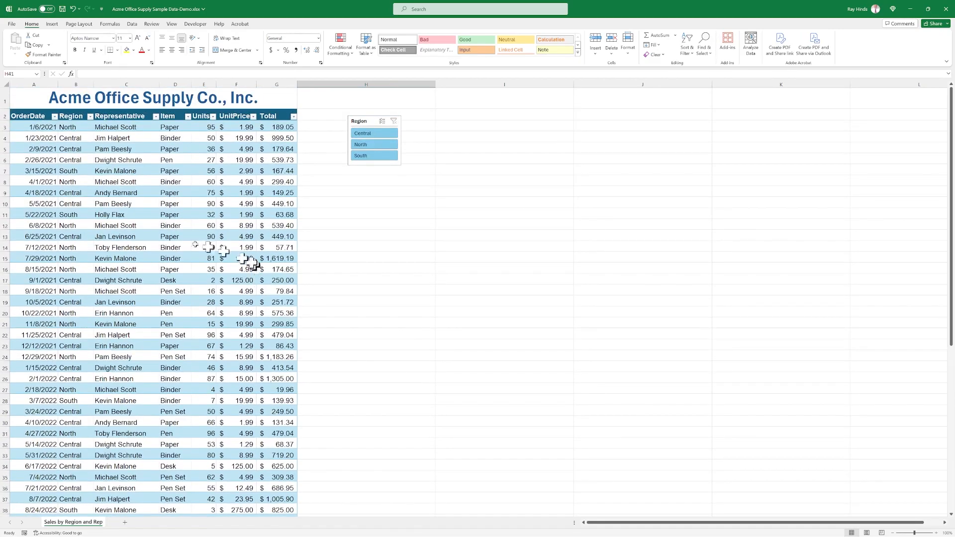
click(391, 181)
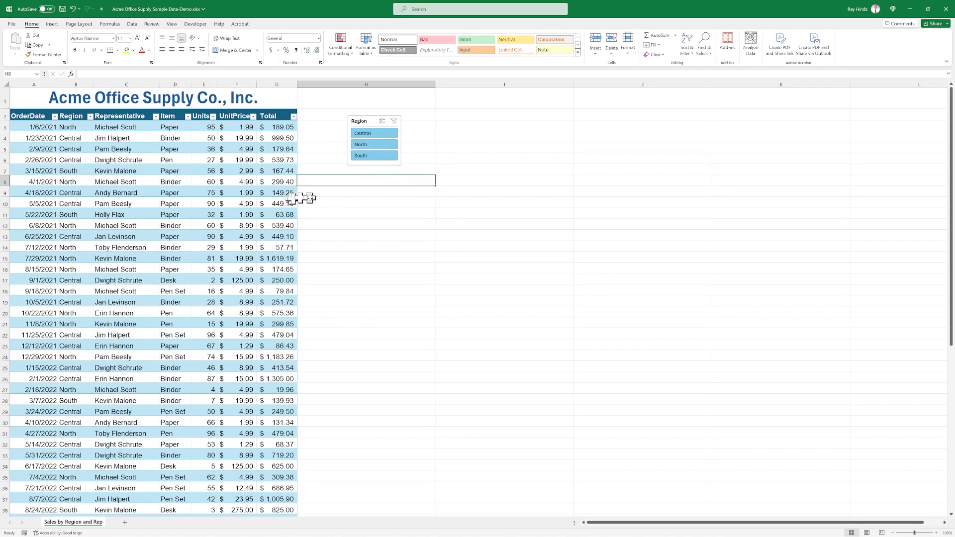
click(154, 246)
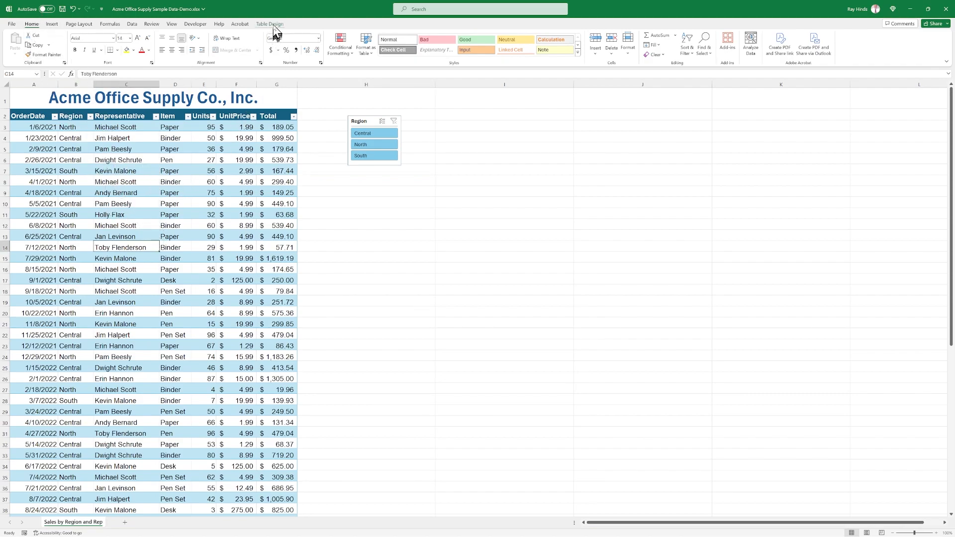
click(406, 269)
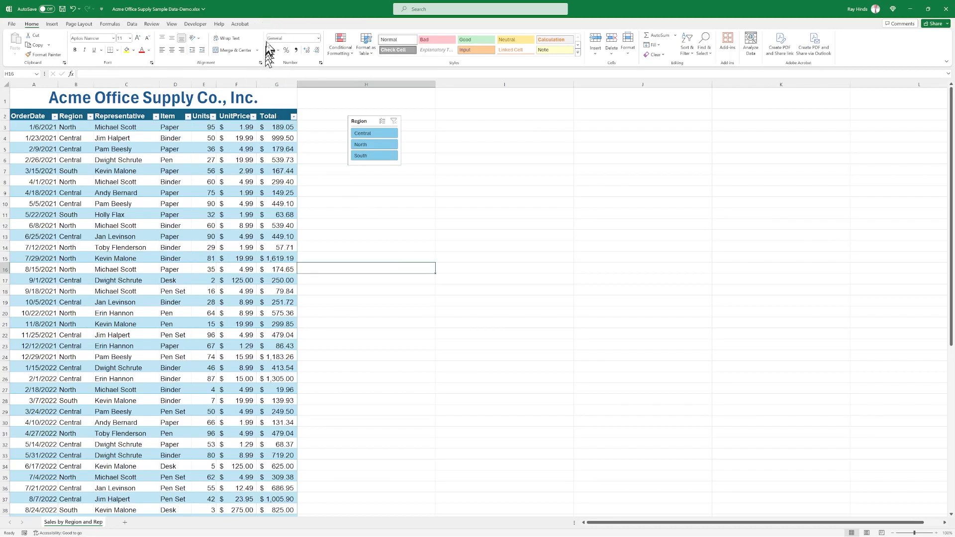
Insert a second slicer for the table's Representative field.
click(137, 247)
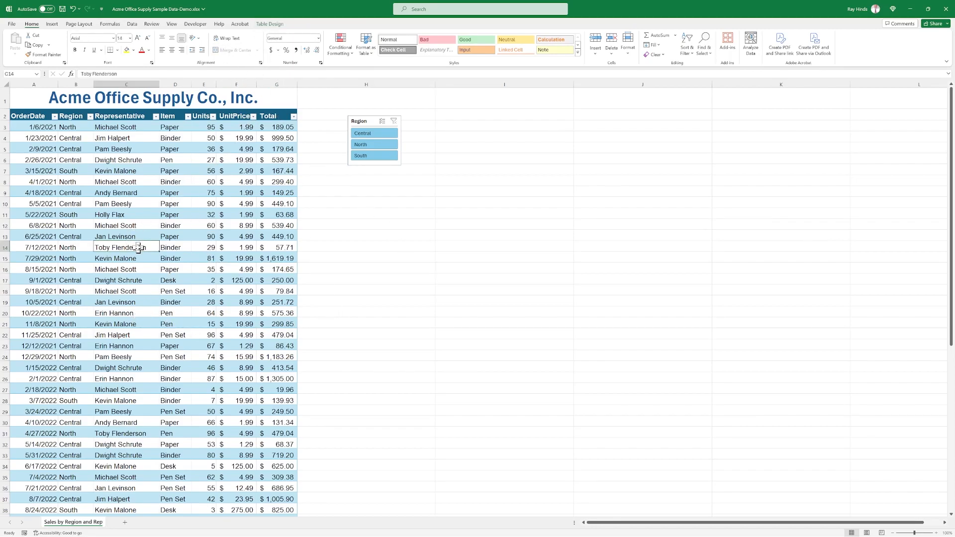
click(268, 25)
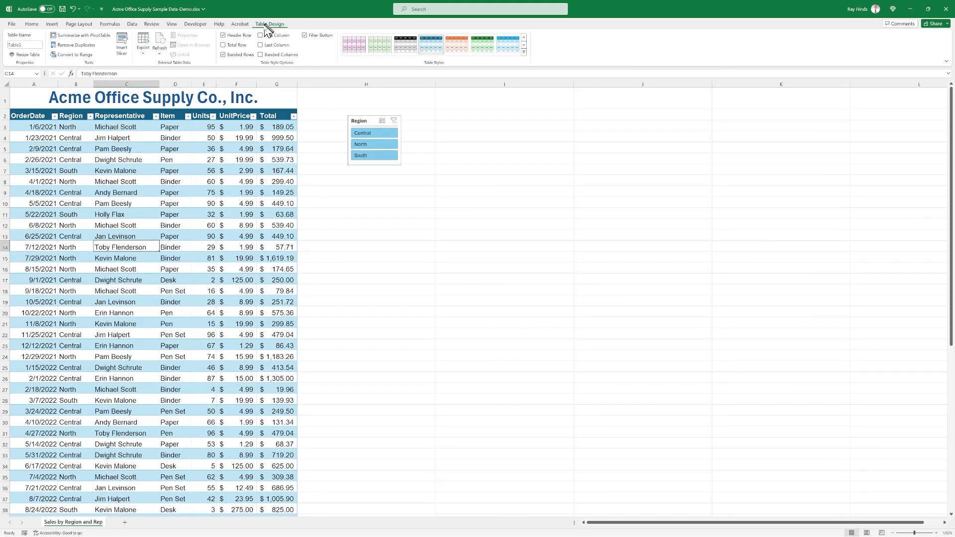
click(122, 49)
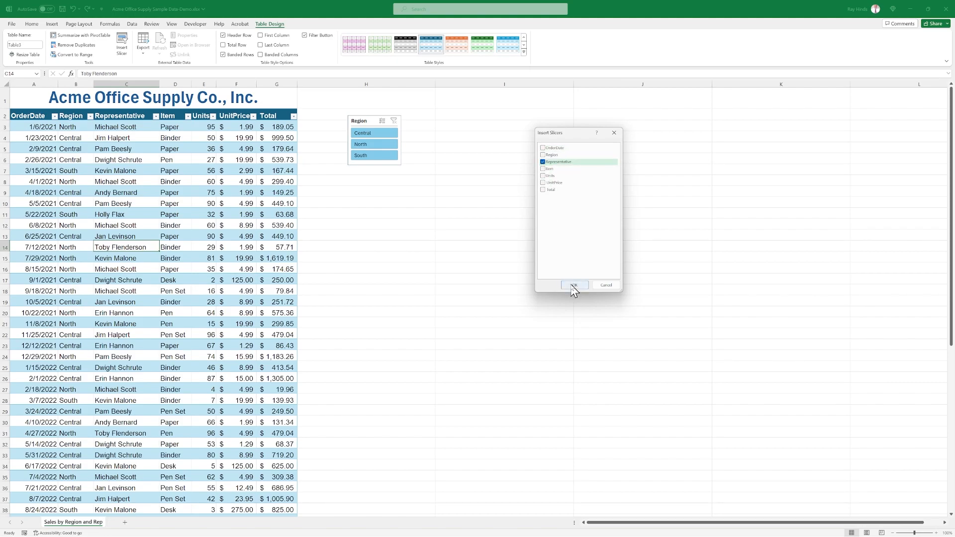
click(574, 285)
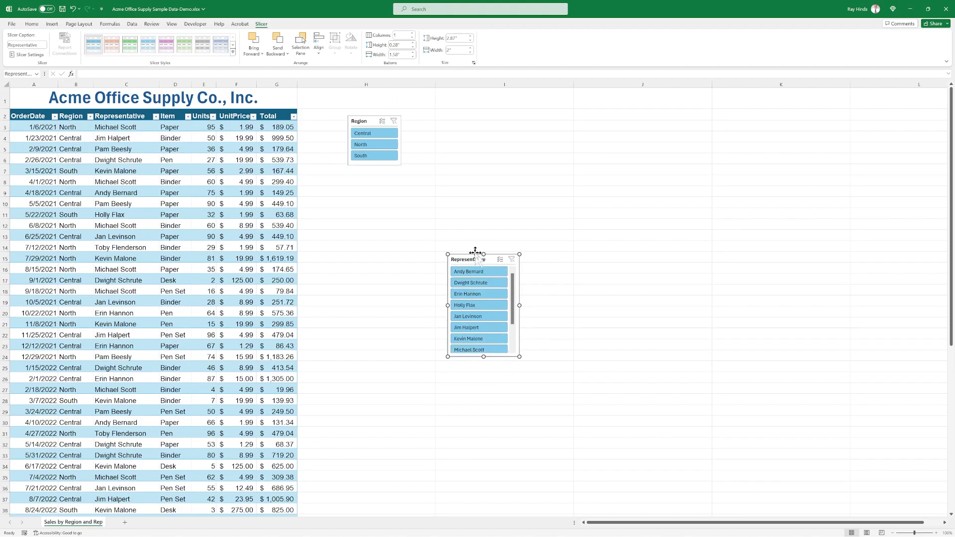
Place the Representative slicer next to the Region slicer and enlarge it to about 3.53" high and 3.76" wide.
drag(476, 259, 440, 121)
drag(447, 219, 444, 243)
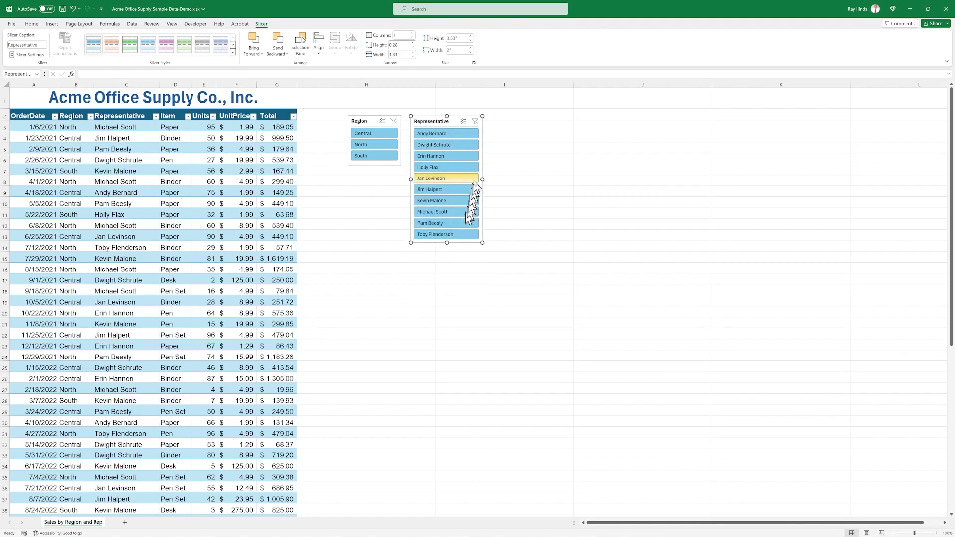
drag(483, 179, 545, 181)
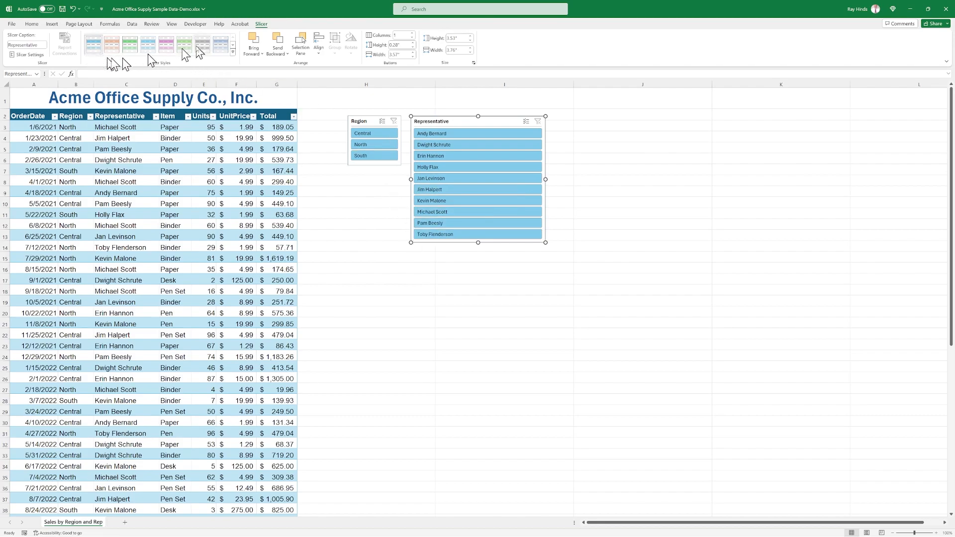
Try three columns in the Representative slicer, widen it to about 4.21", and set its buttons to two columns.
click(412, 33)
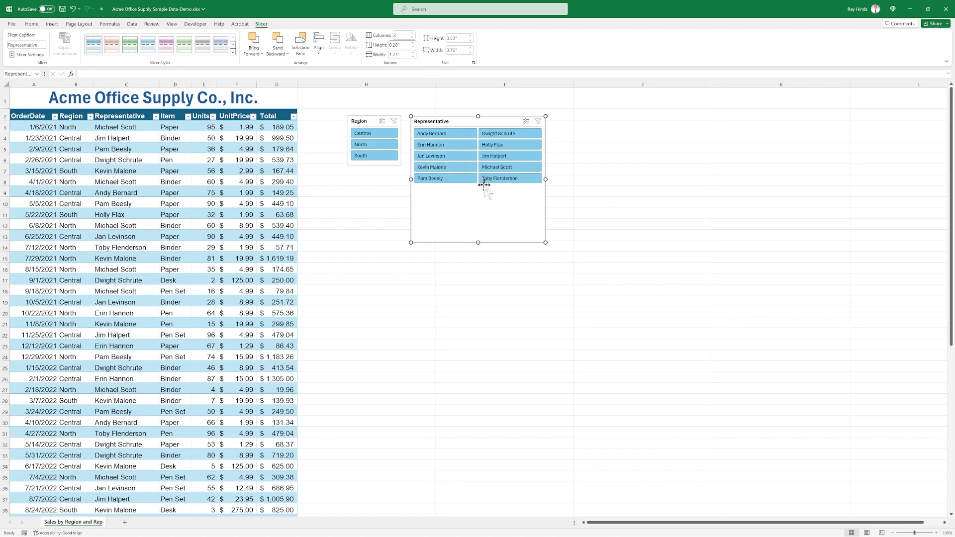
click(412, 33)
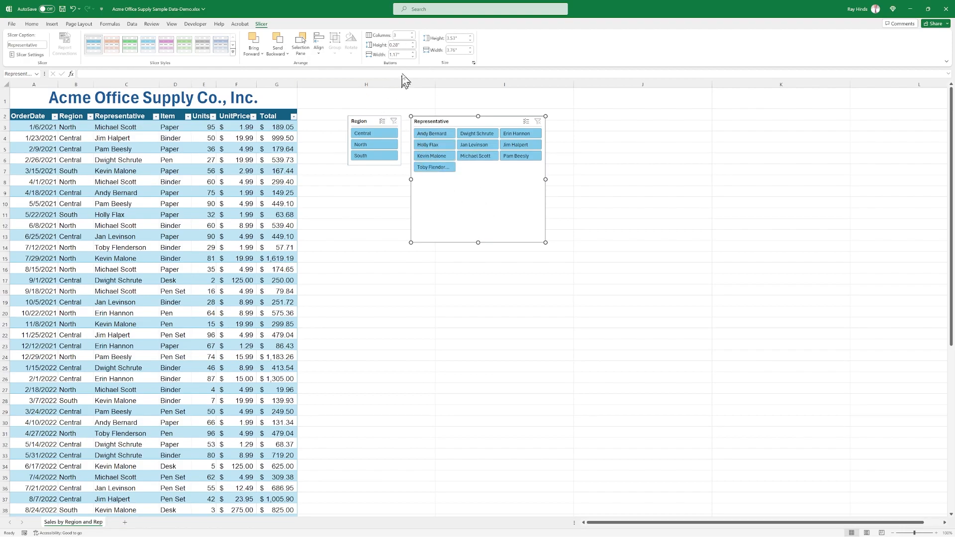
drag(544, 179, 562, 179)
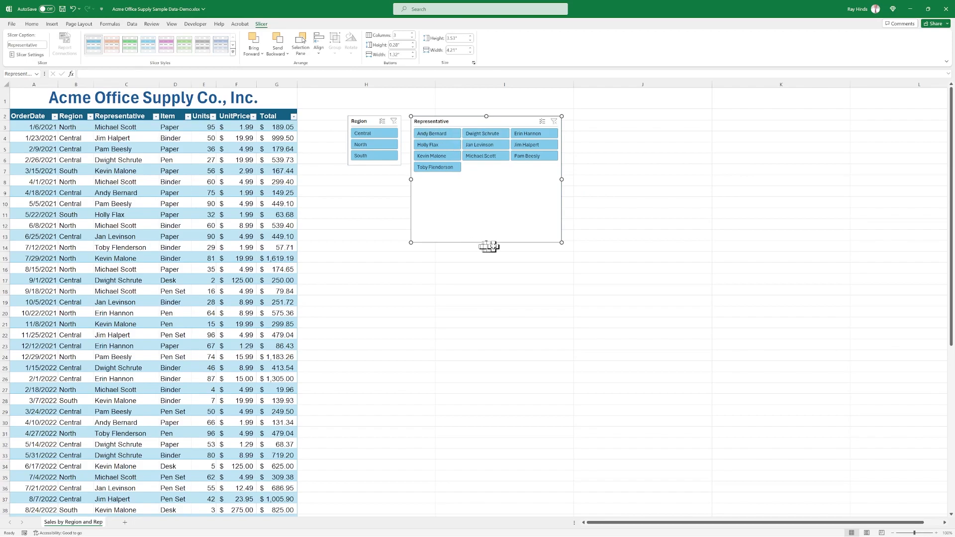
click(412, 38)
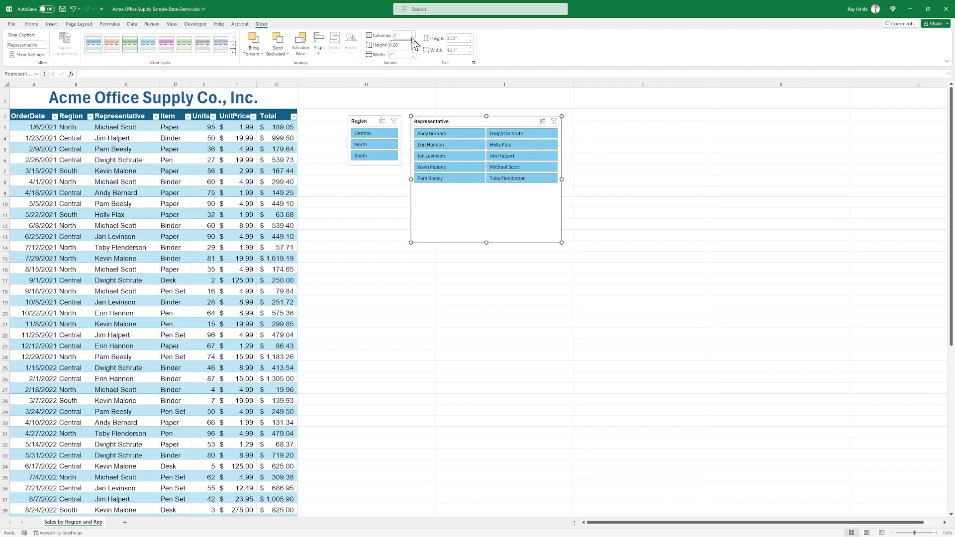
Set the Representative slicer to one column and resize it to about 1.77" wide and 3.57" high.
click(413, 38)
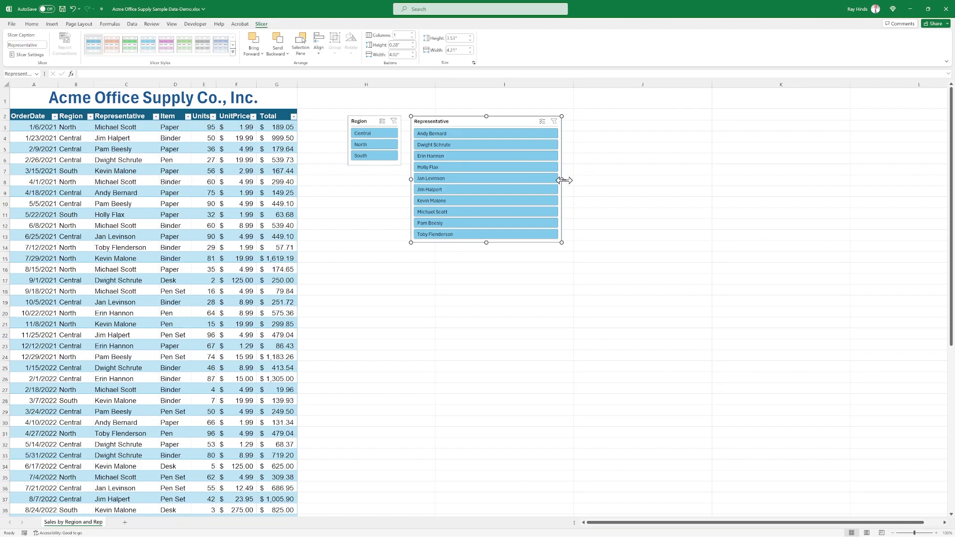
drag(563, 180, 474, 179)
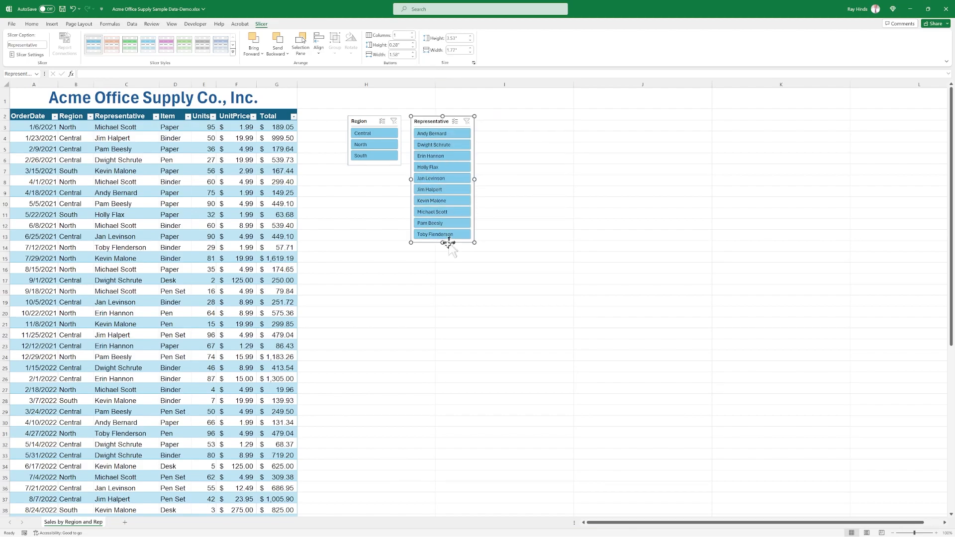
mouse_move(444, 243)
mouse_down()
mouse_move(444, 254)
mouse_move(443, 243)
mouse_up()
Filter the table to the first listed representative and add a total row beneath the sales data.
click(432, 136)
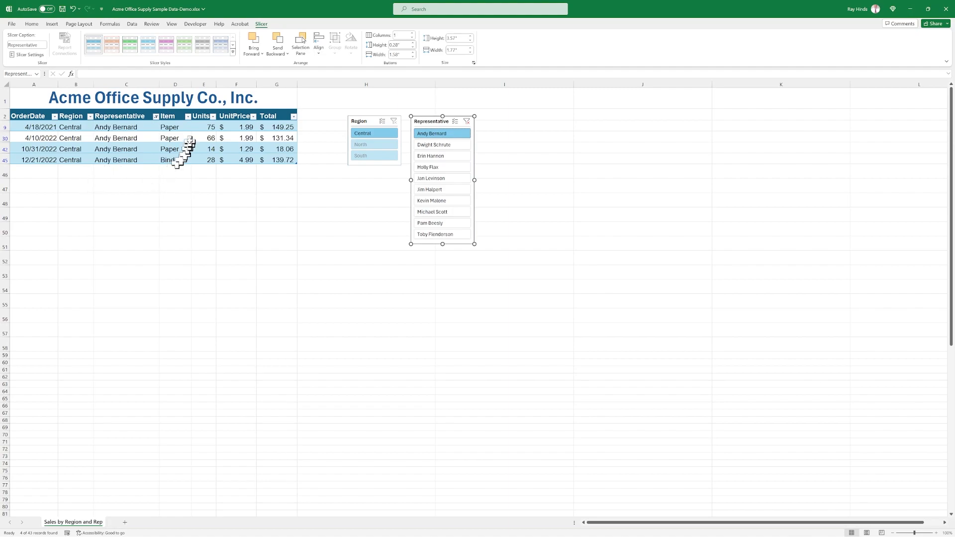
click(277, 174)
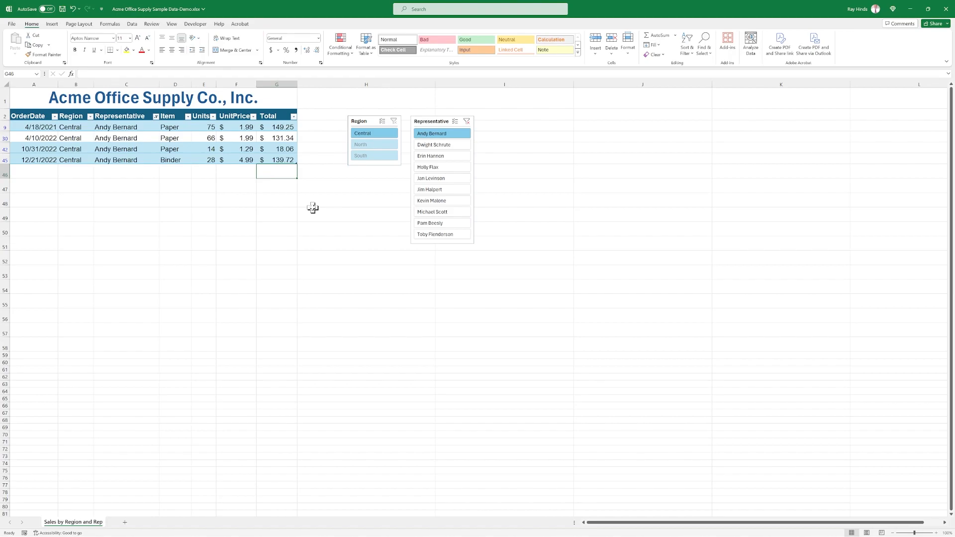
click(199, 139)
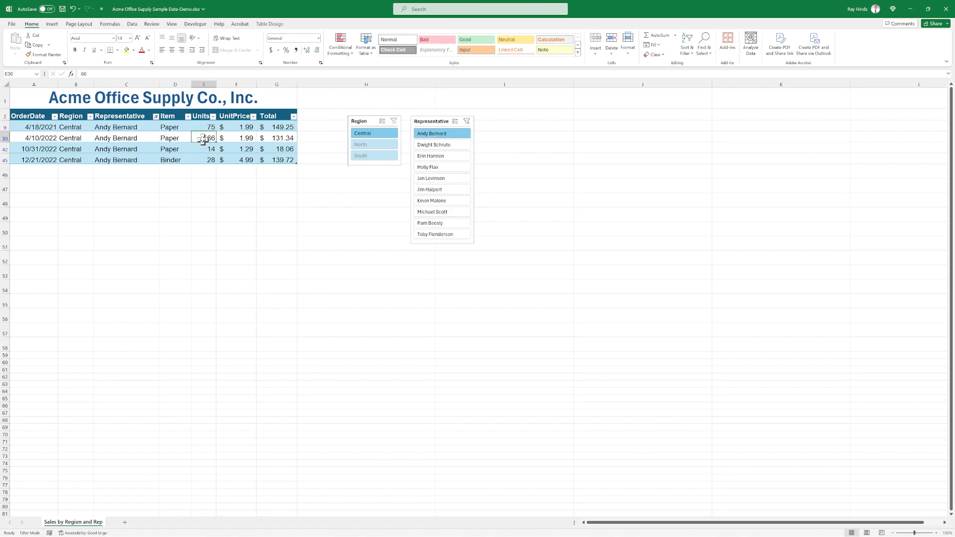
key(ctrl+shift+t)
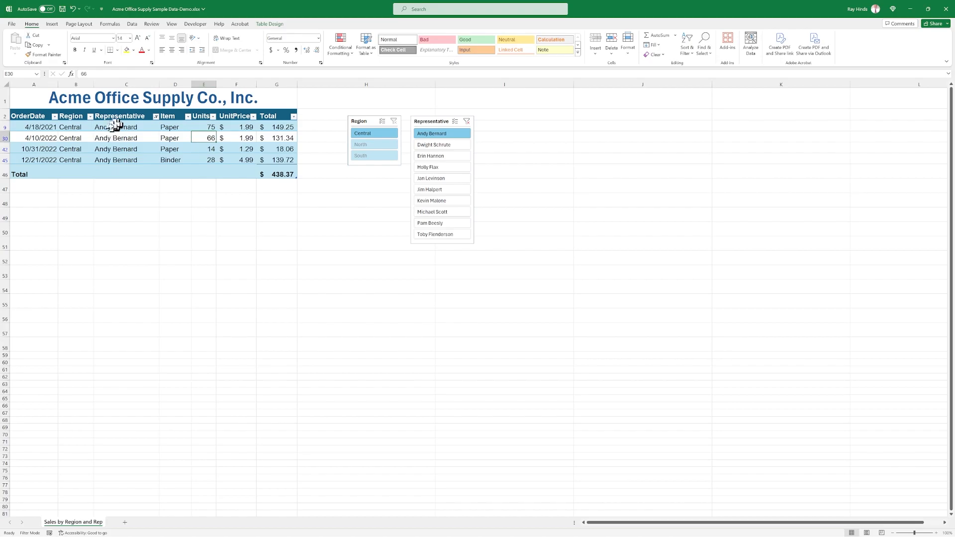
Try the South, Central and North region filters with the first representative still selected, clearing the Region filter in between.
click(376, 158)
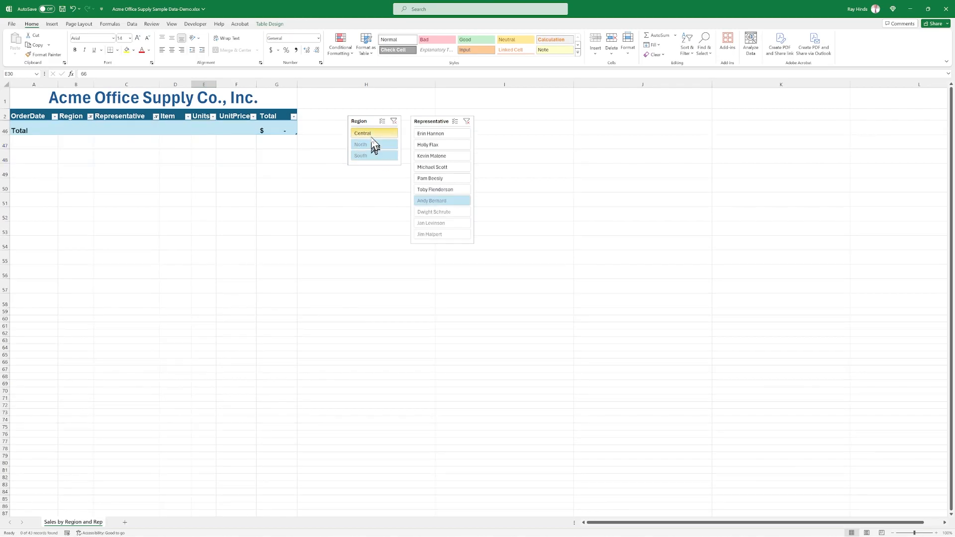
click(371, 136)
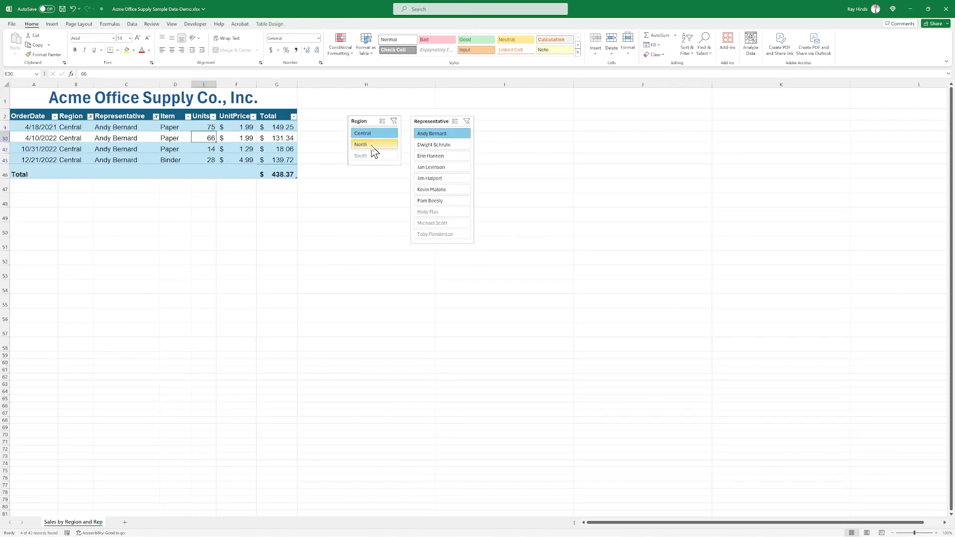
click(373, 147)
click(396, 123)
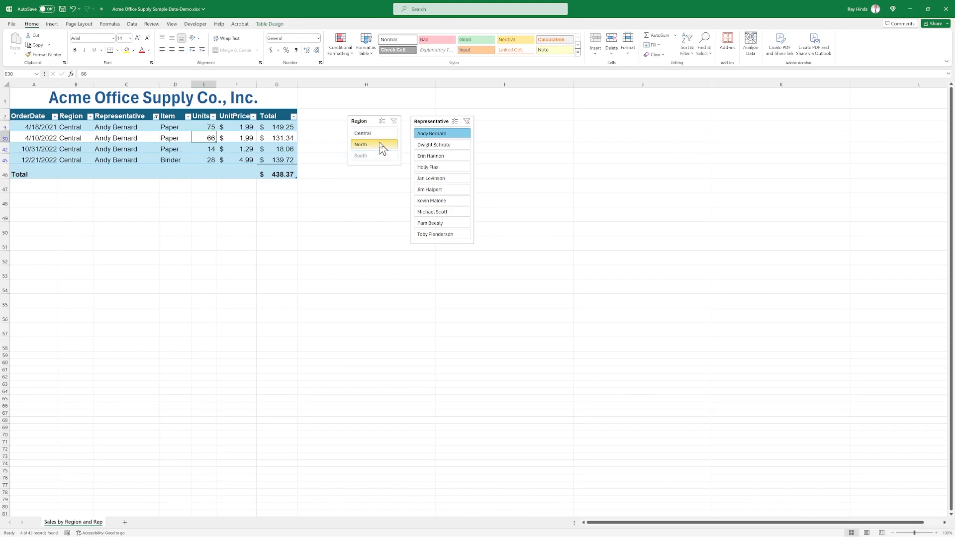
click(380, 143)
click(380, 133)
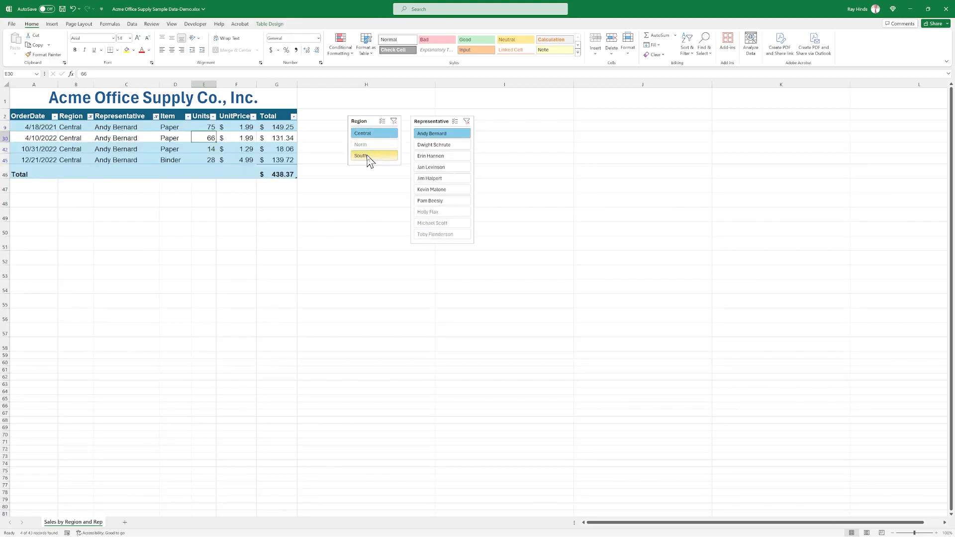
Show the South region's sales for all representatives by clearing the Representative filter, and finish by clearing the Region filter.
click(369, 156)
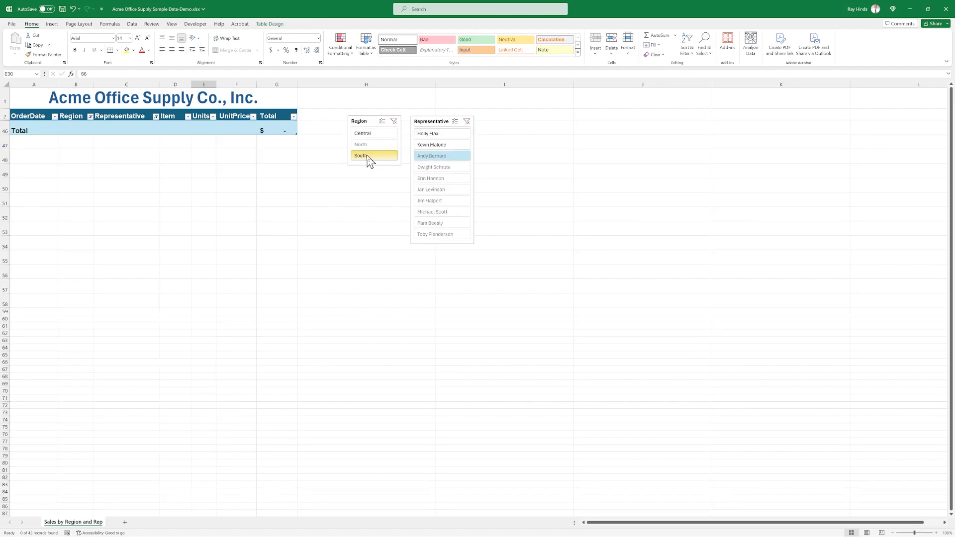
click(467, 122)
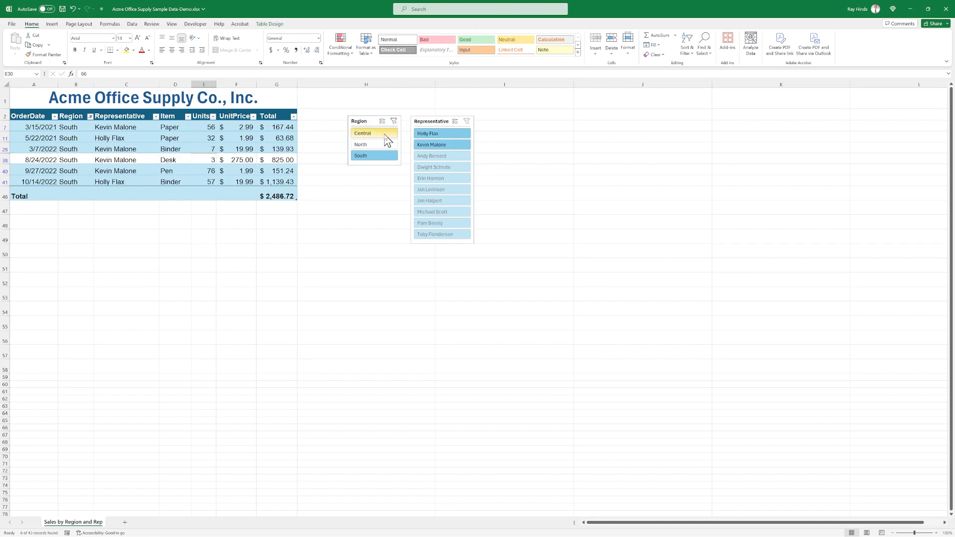
click(394, 121)
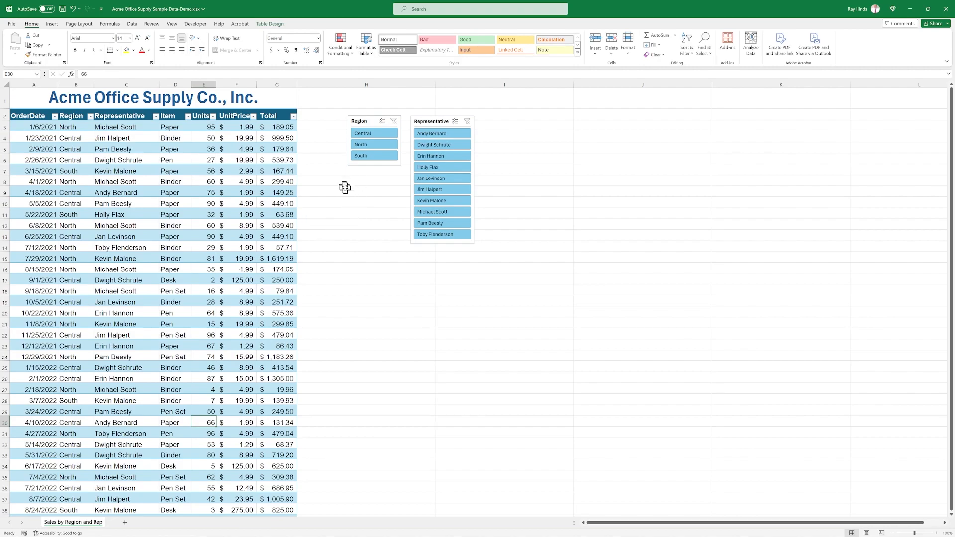
Filter the table by each of the first five representatives and the last one in turn, and clear the Representative filter.
click(431, 133)
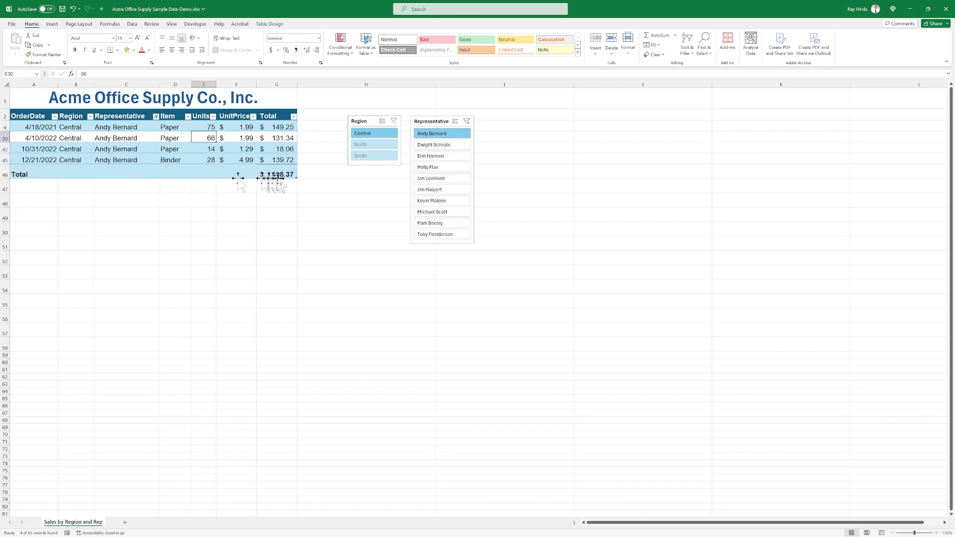
click(448, 145)
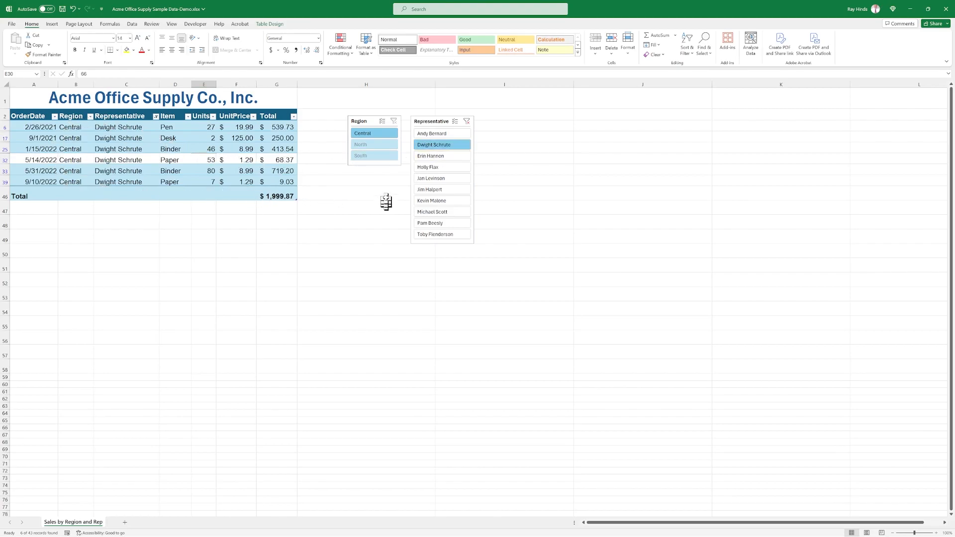
click(435, 156)
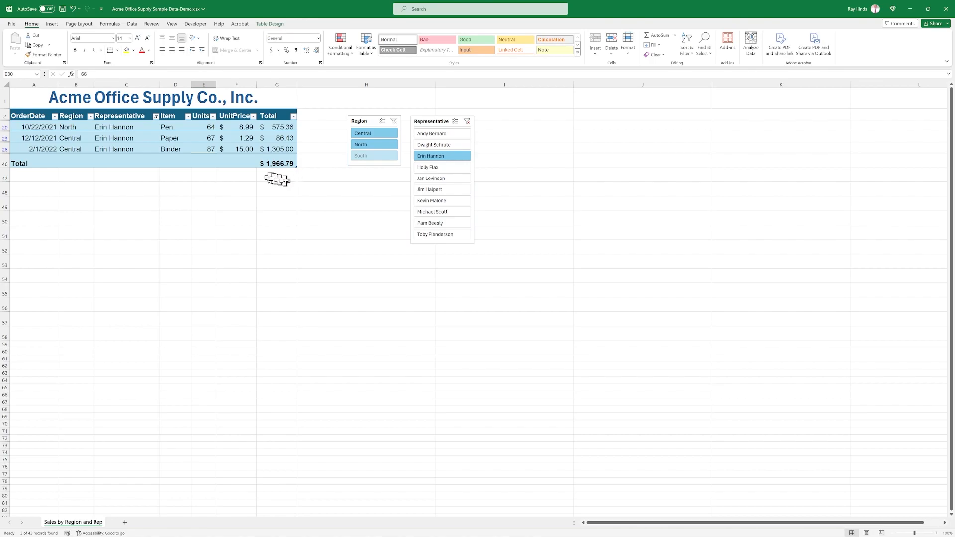
click(432, 169)
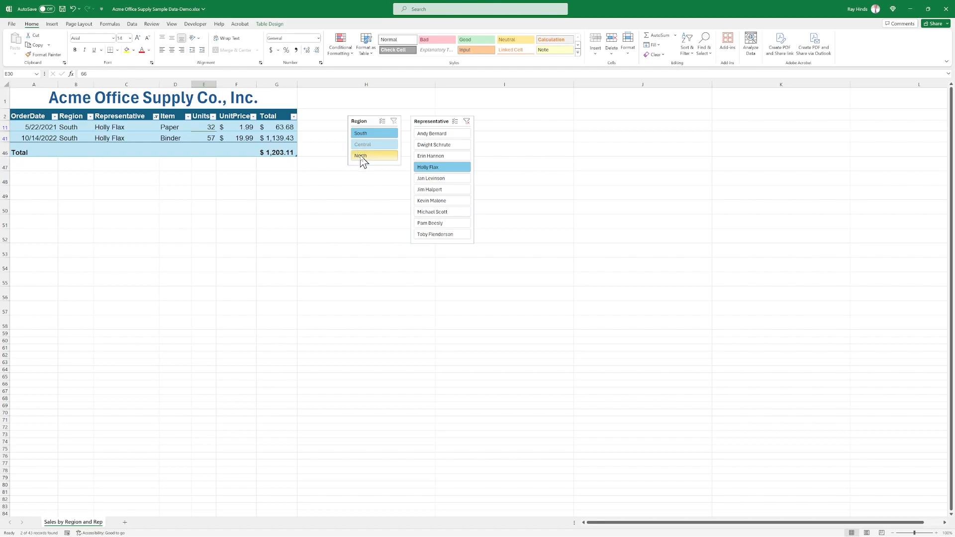
click(439, 180)
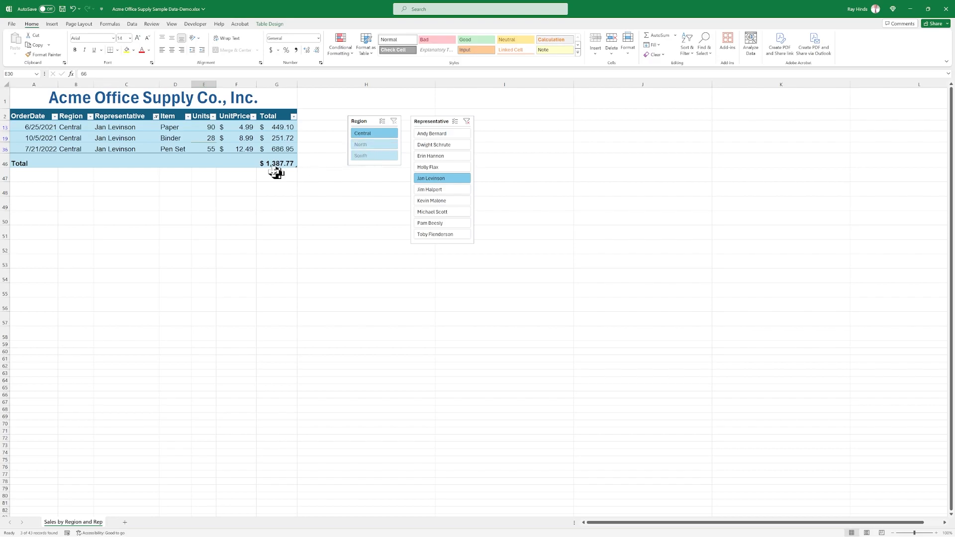
click(435, 236)
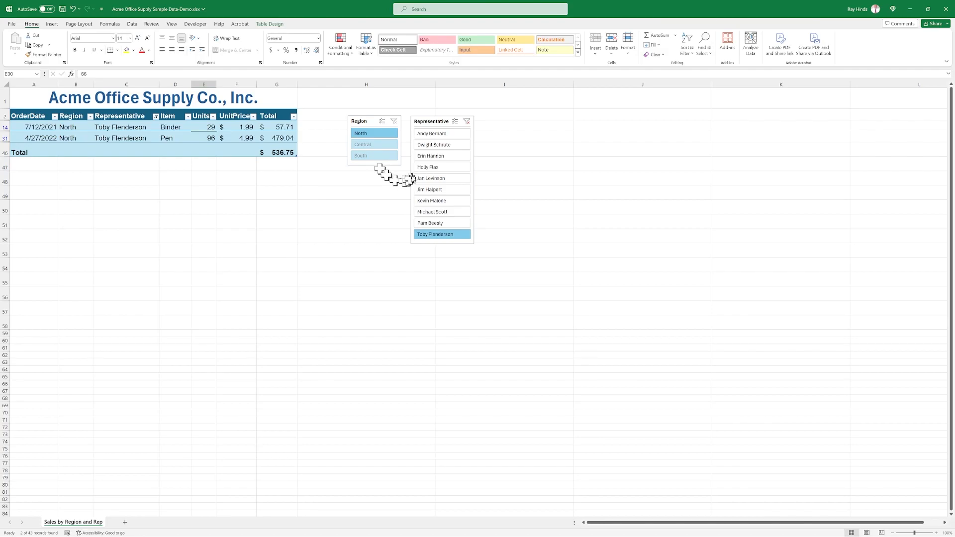
click(467, 122)
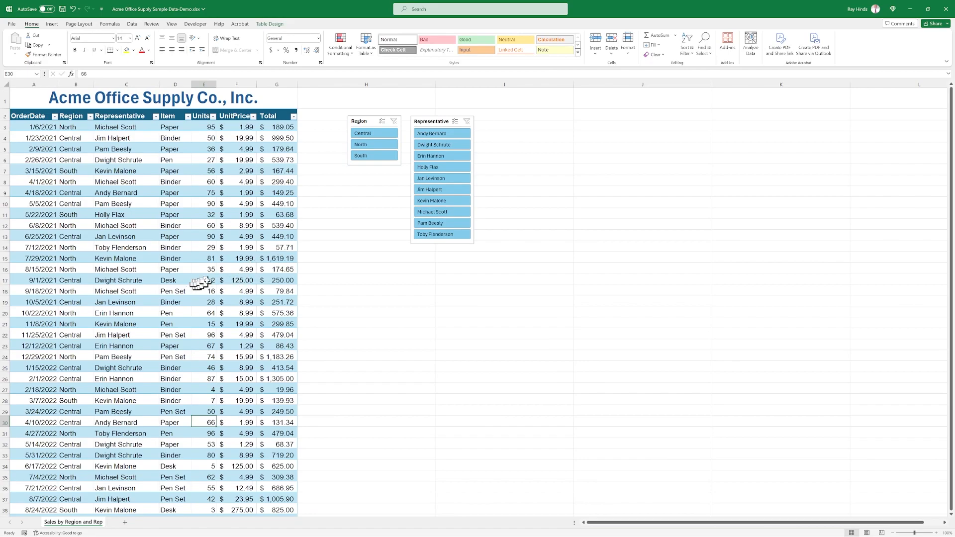
Try wider widths for the Total column and autofit it so the grand total fits.
scroll(254, 244, down, 4)
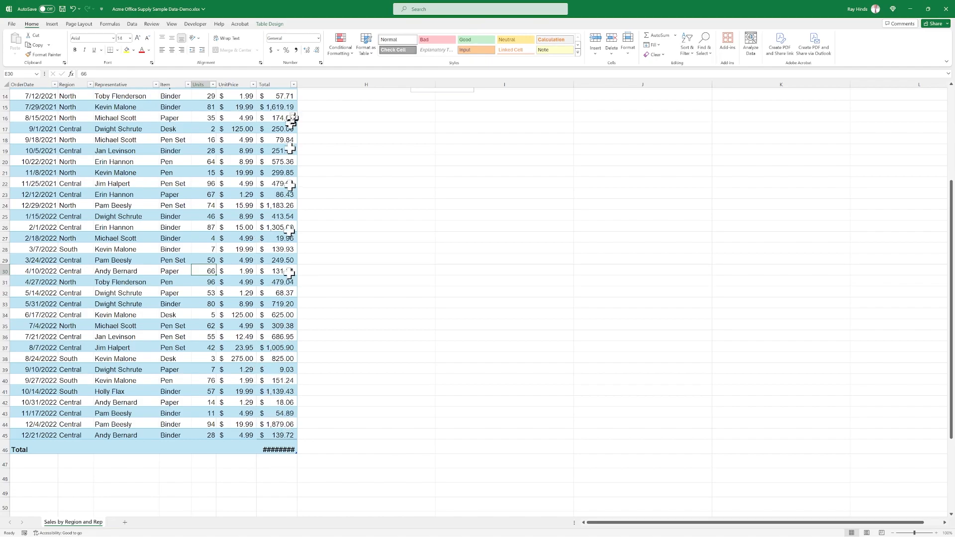
drag(297, 83, 302, 83)
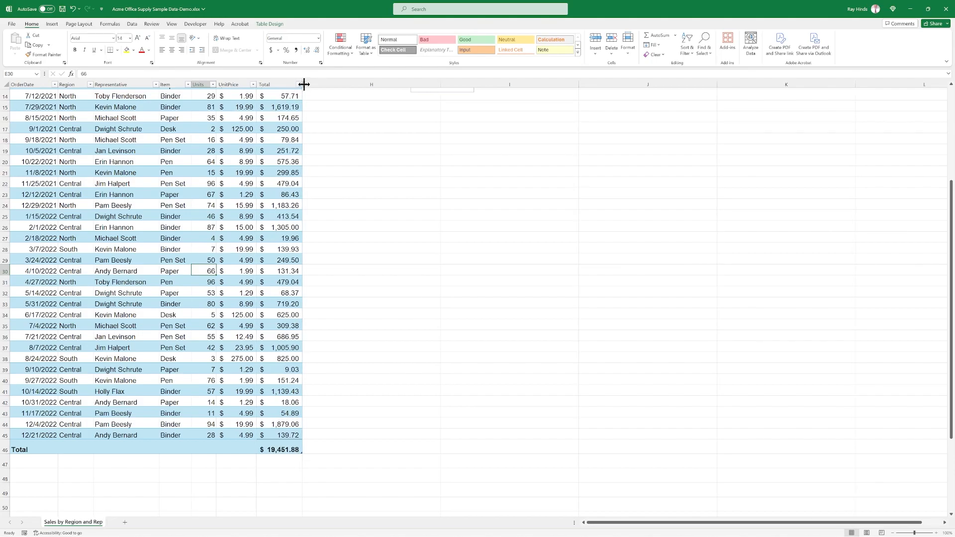
drag(304, 83, 444, 84)
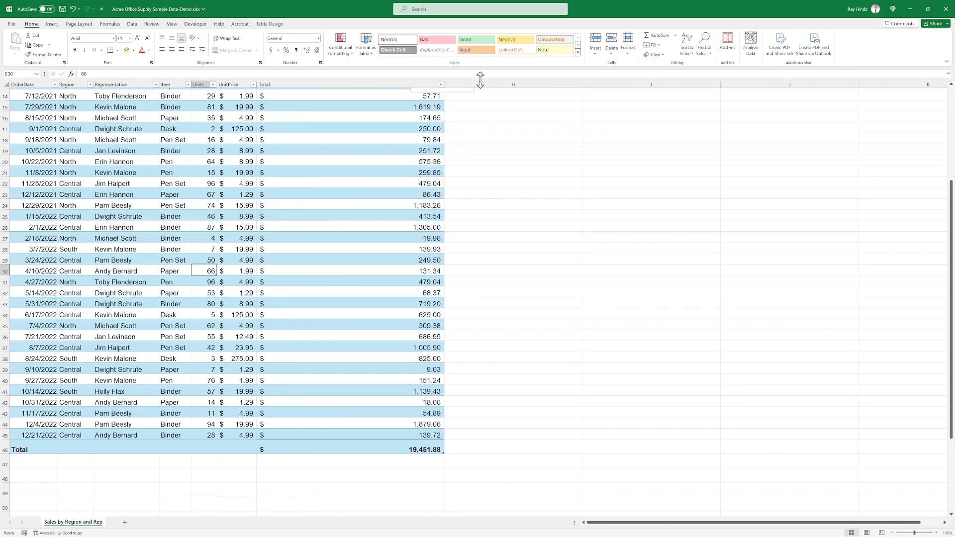
double_click(445, 85)
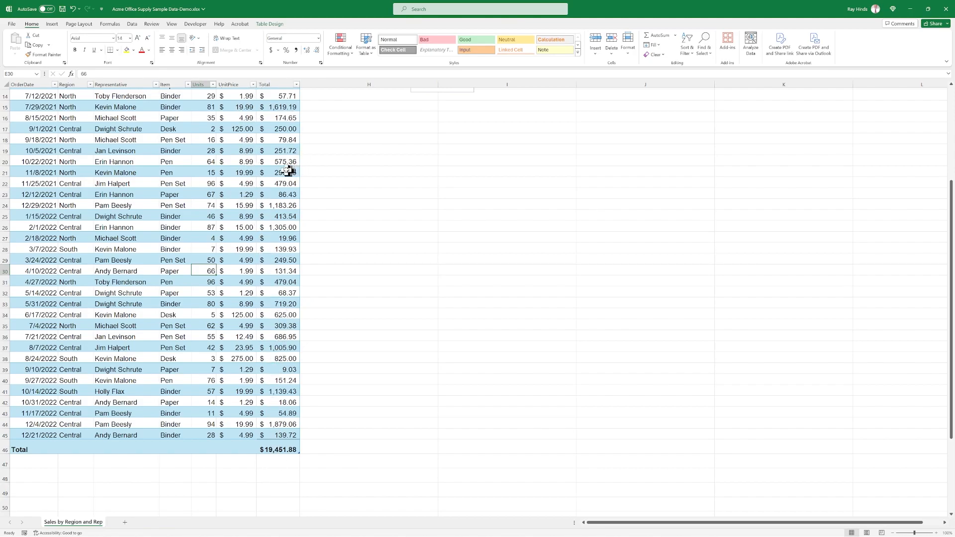
Autofit the Item column and widen it slightly, and adjust the Units column's width to fit its contents.
double_click(193, 84)
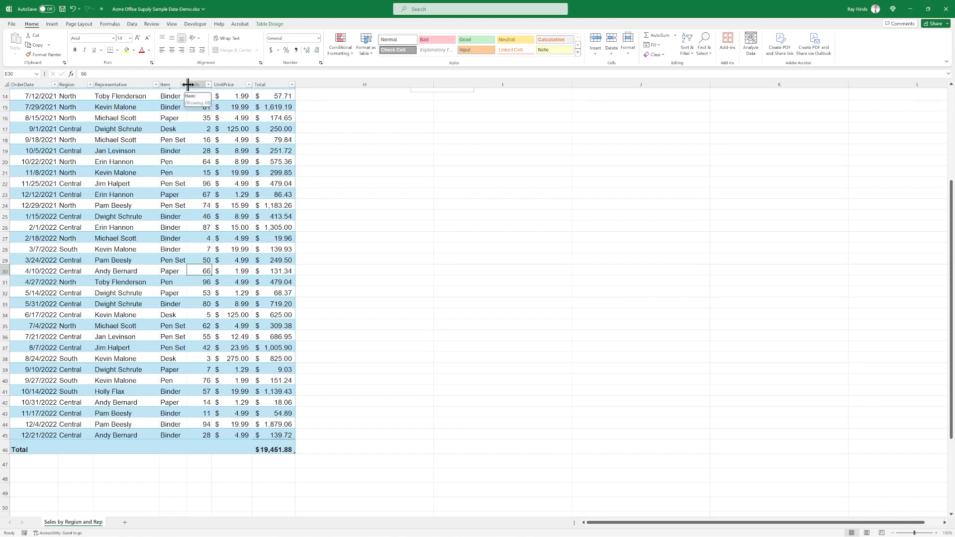
drag(188, 84, 197, 85)
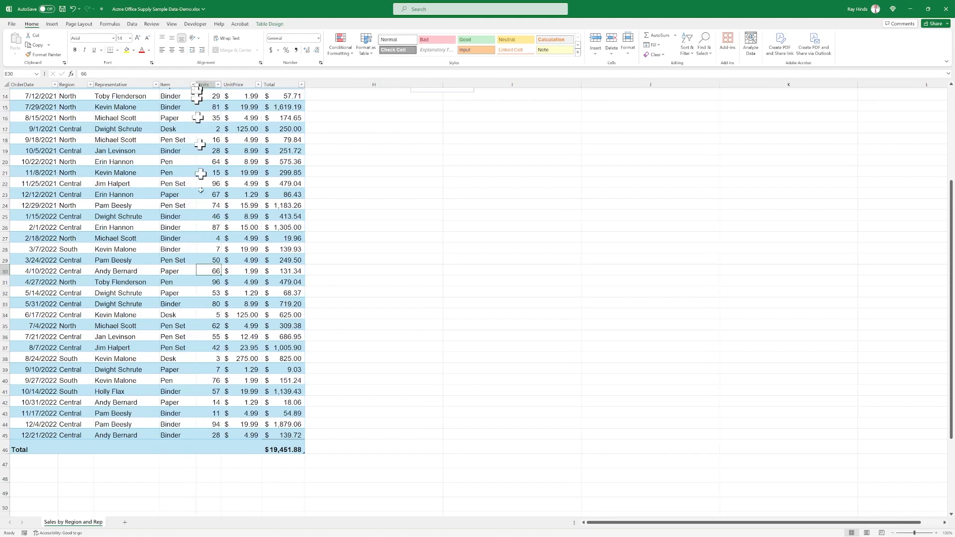
click(401, 392)
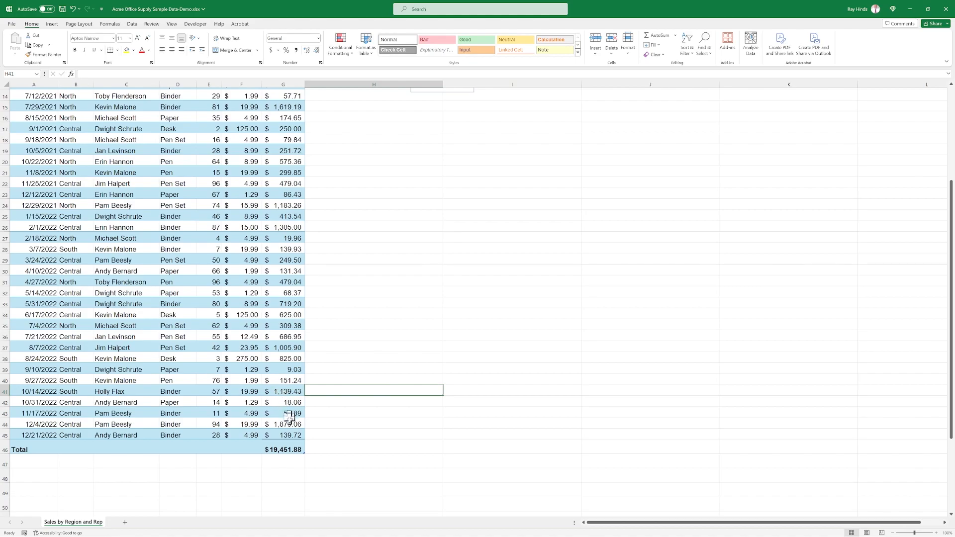
double_click(222, 85)
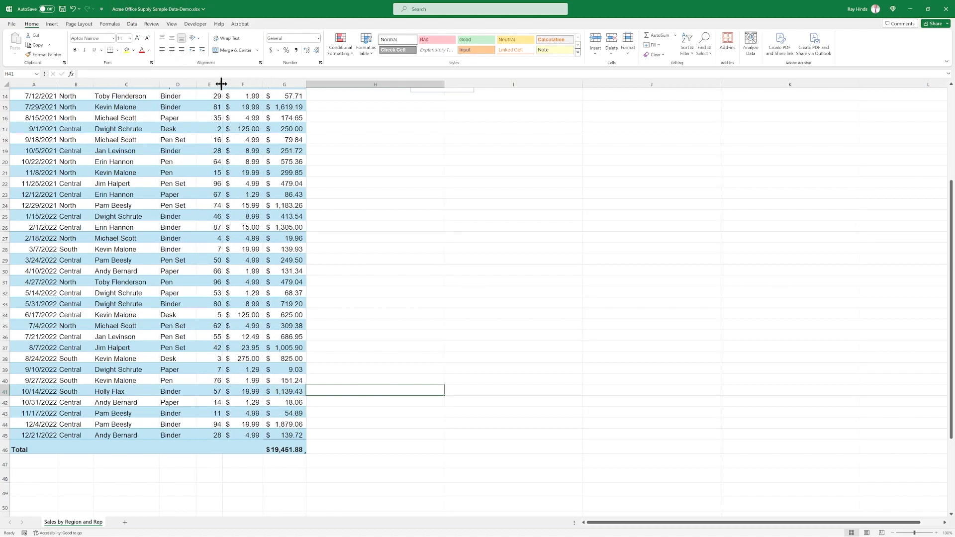
mouse_move(222, 85)
mouse_down()
mouse_move(229, 84)
mouse_move(222, 93)
mouse_up()
Insert a slicer for the table's Item field and shorten it to about 1.97" high.
scroll(222, 100, up, 5)
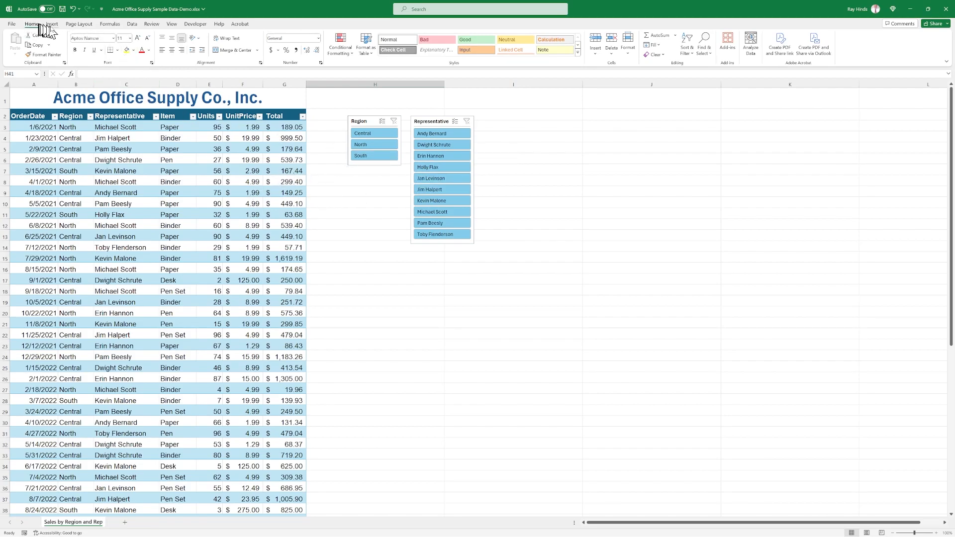
click(99, 193)
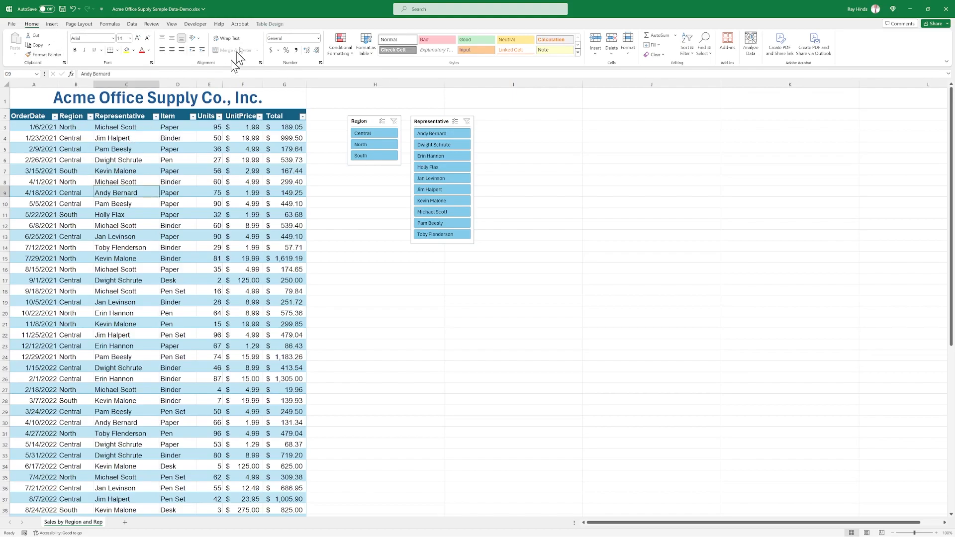
click(266, 24)
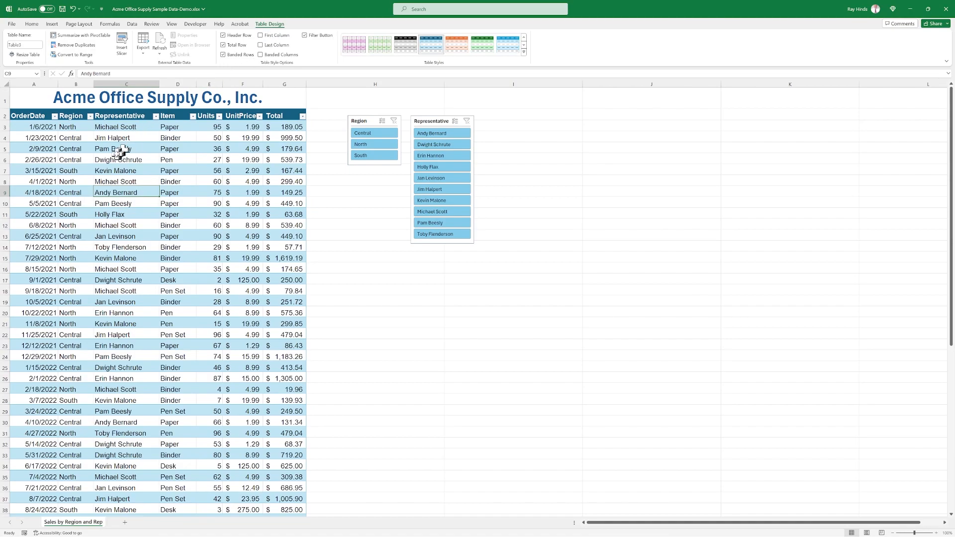
click(122, 48)
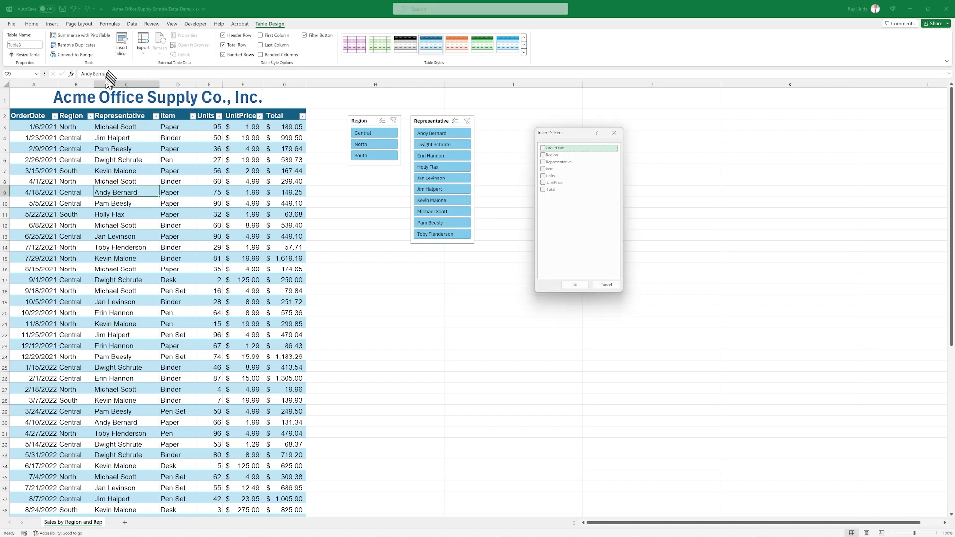
click(544, 170)
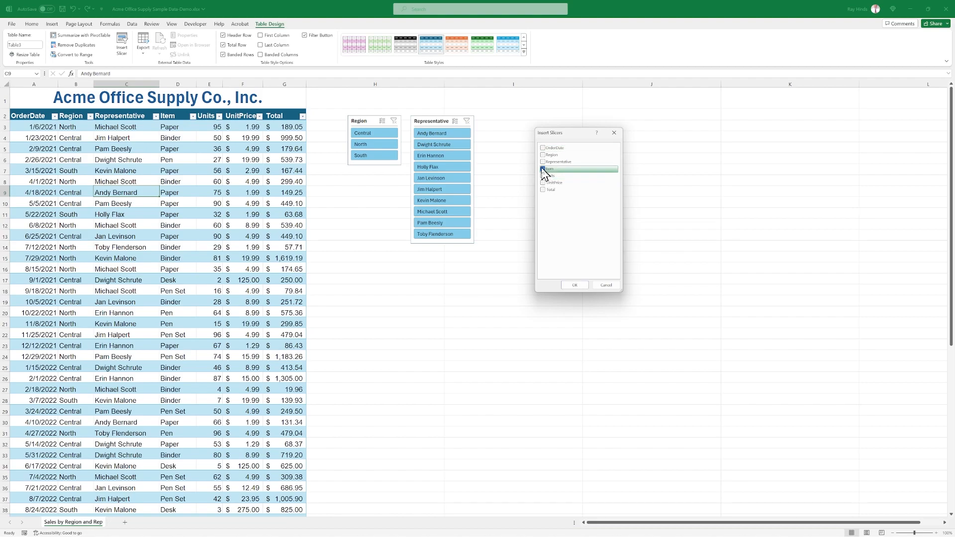
click(576, 285)
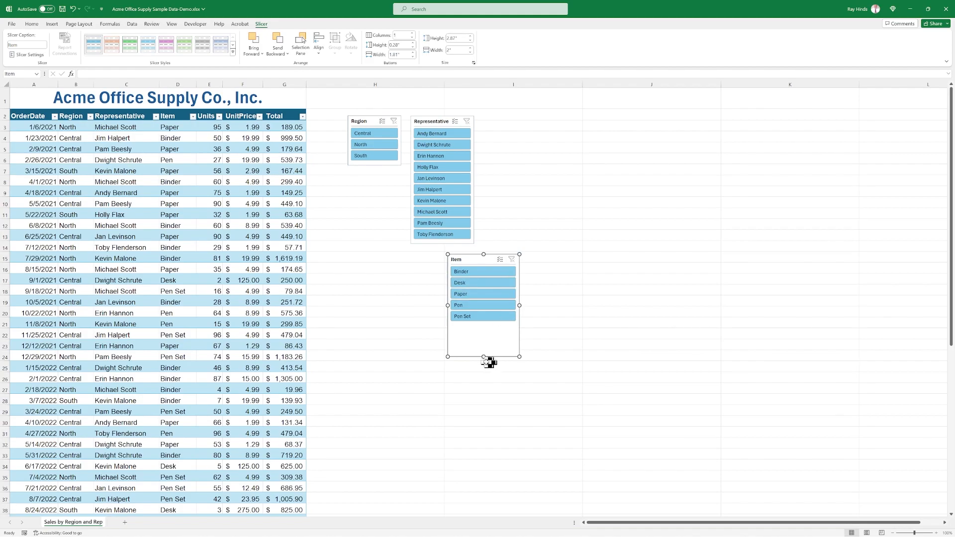
drag(485, 356, 487, 325)
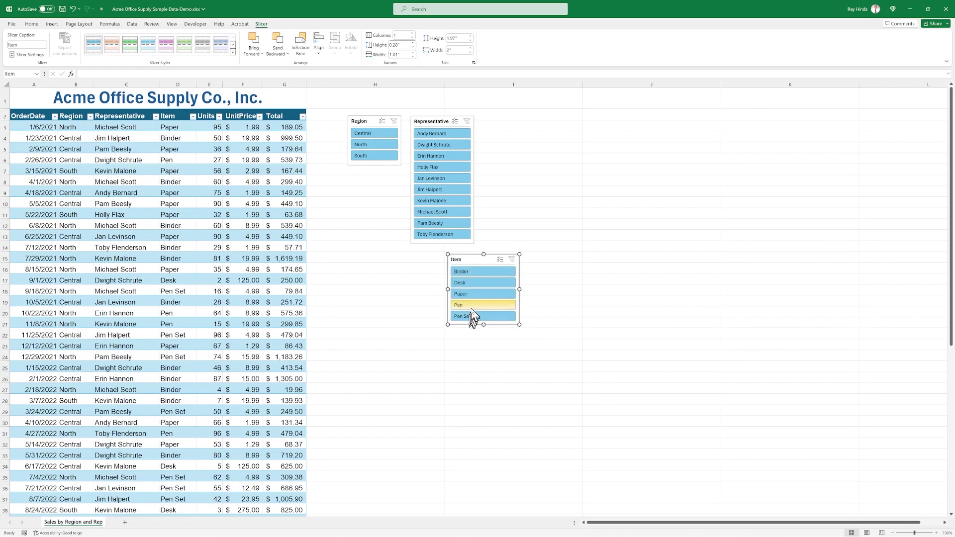
Place the Item slicer beside the Representative slicer, level with its top, and filter the table by Pen Set, Paper, Desk and Binder in turn.
drag(486, 261, 518, 121)
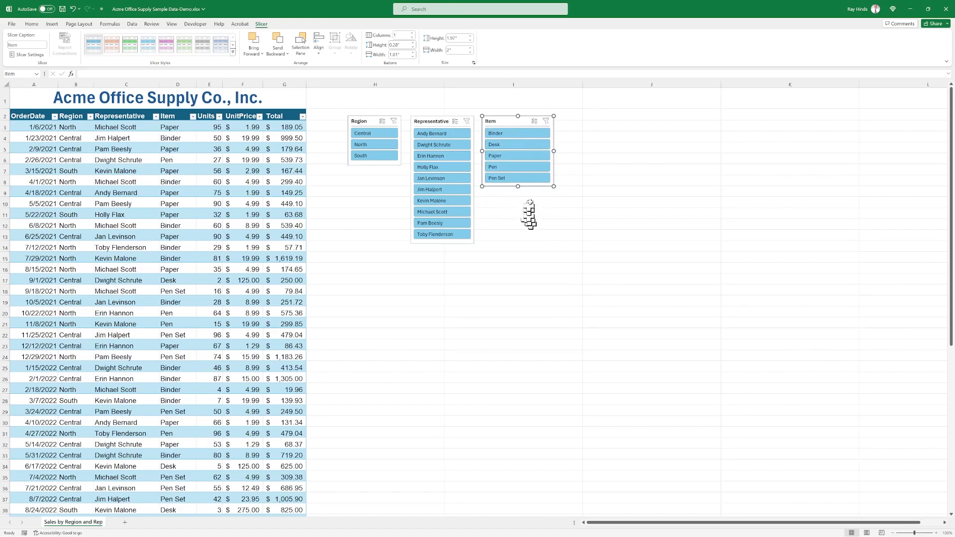
click(547, 264)
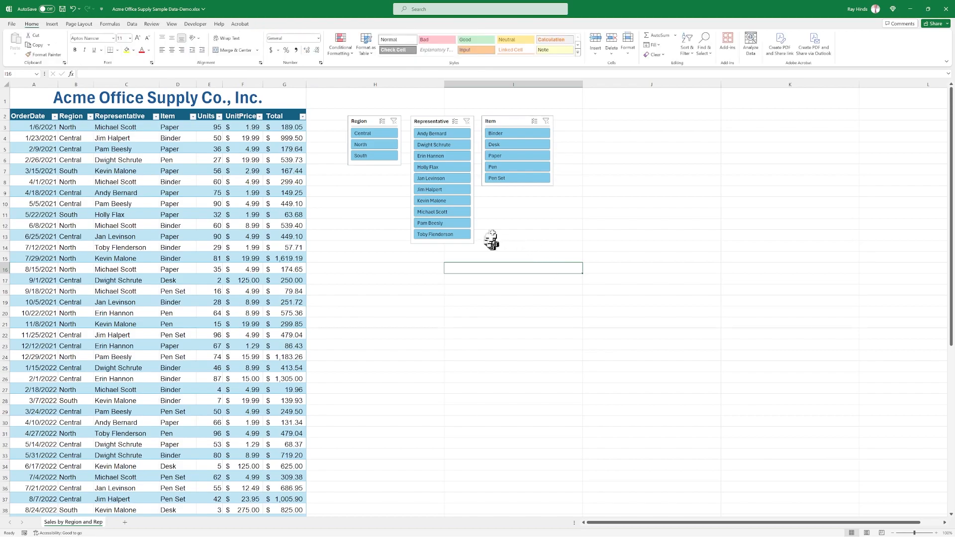
click(508, 180)
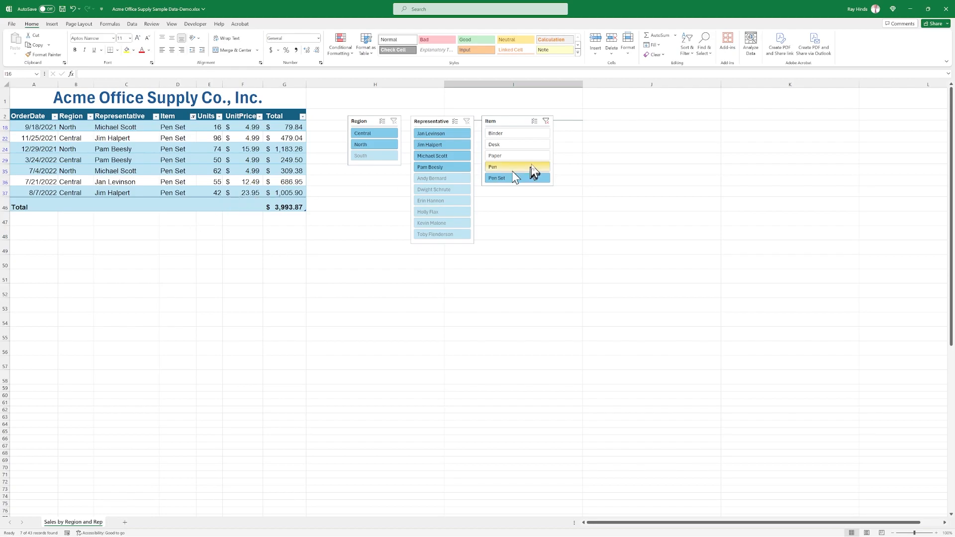
click(495, 157)
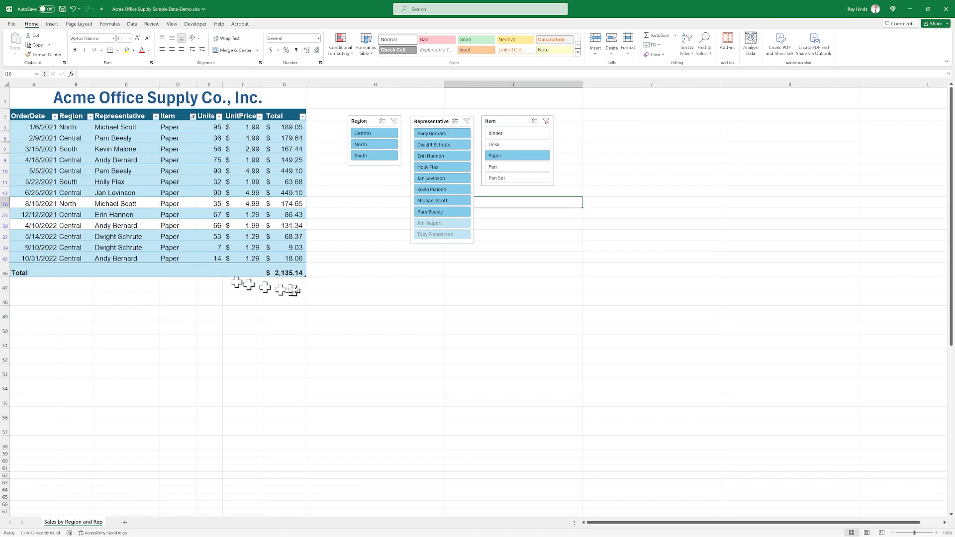
click(509, 151)
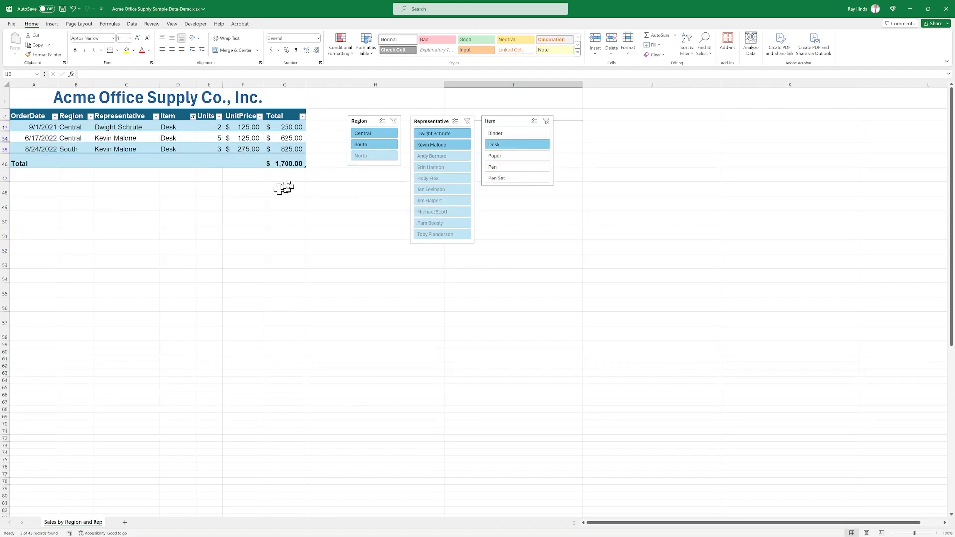
click(496, 136)
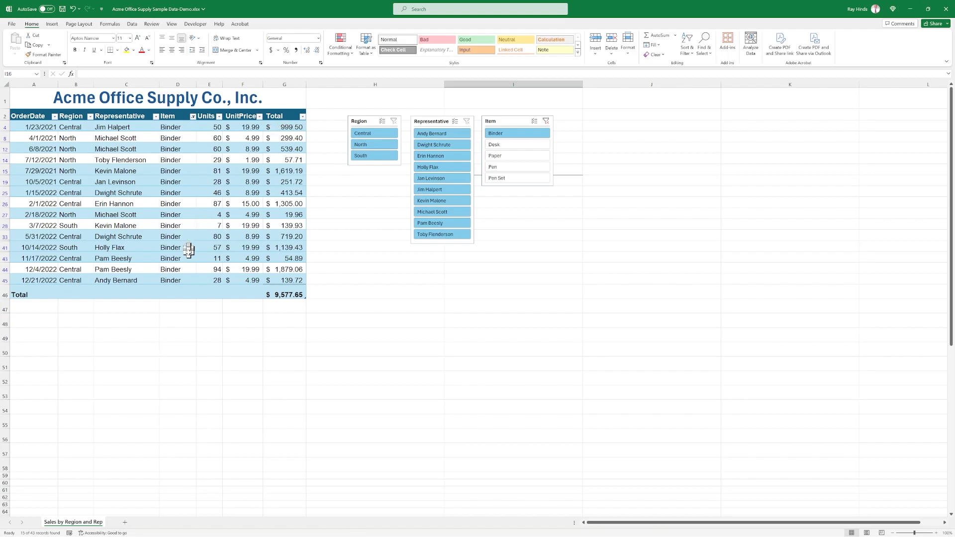
Set the Total column's total-row calculation to Max.
click(307, 299)
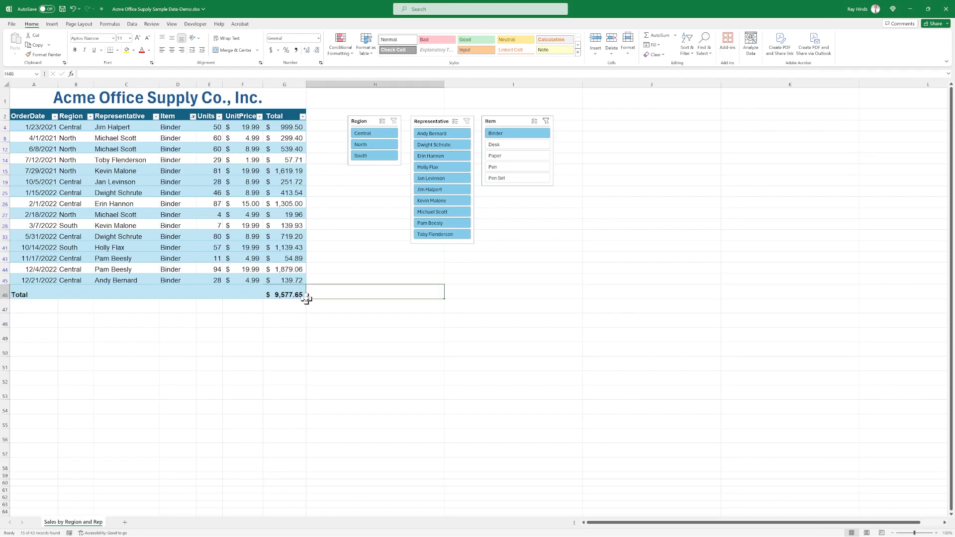
click(304, 297)
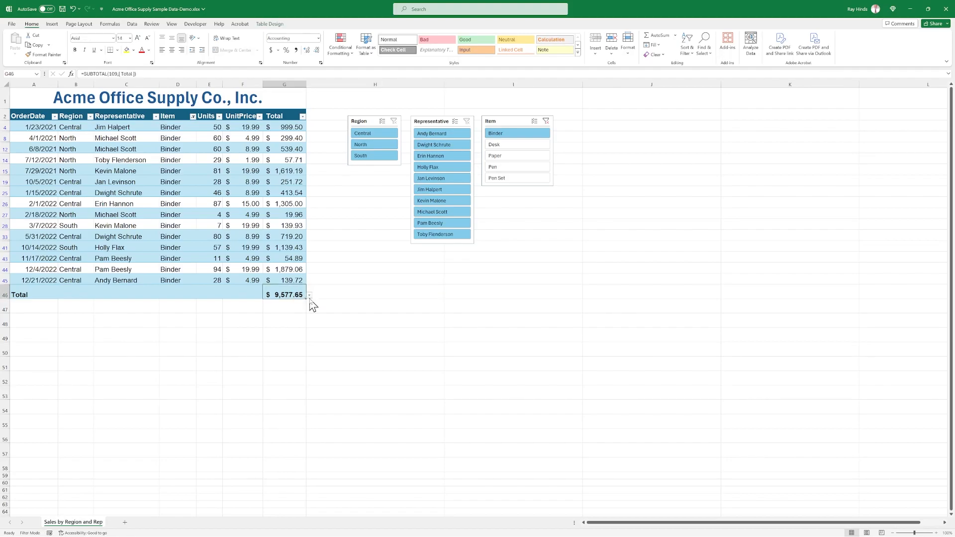
click(310, 297)
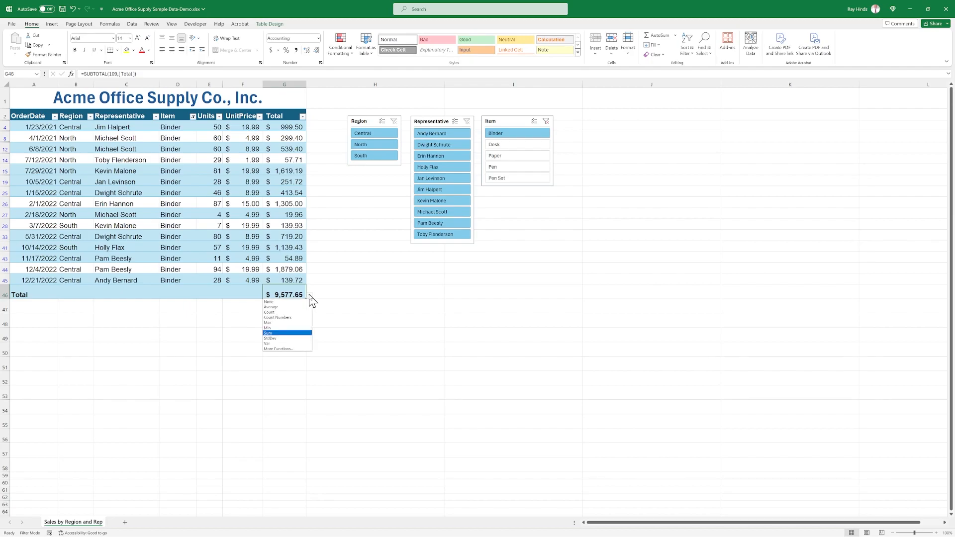
click(283, 324)
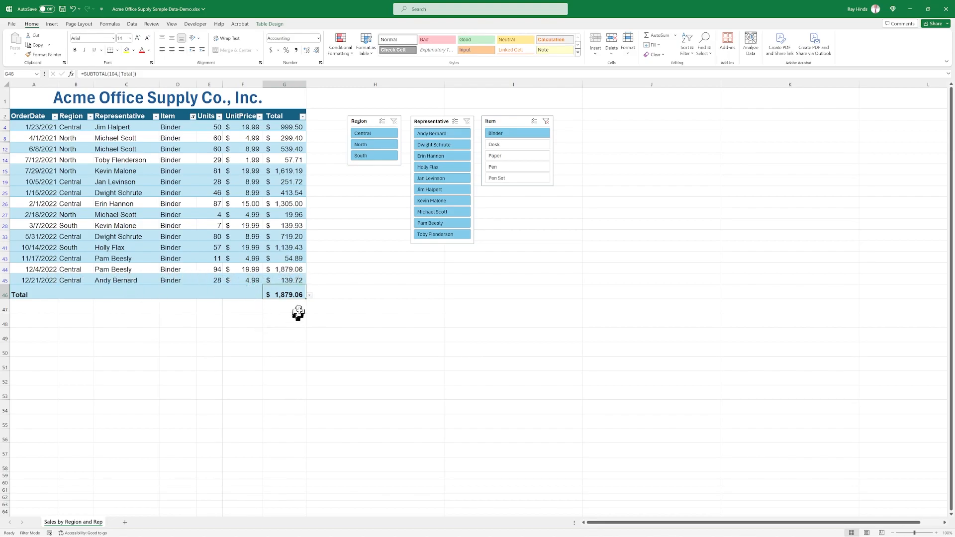
Browse the additional functions available for the Total column's total cell, including the All category, and leave without choosing one.
click(309, 297)
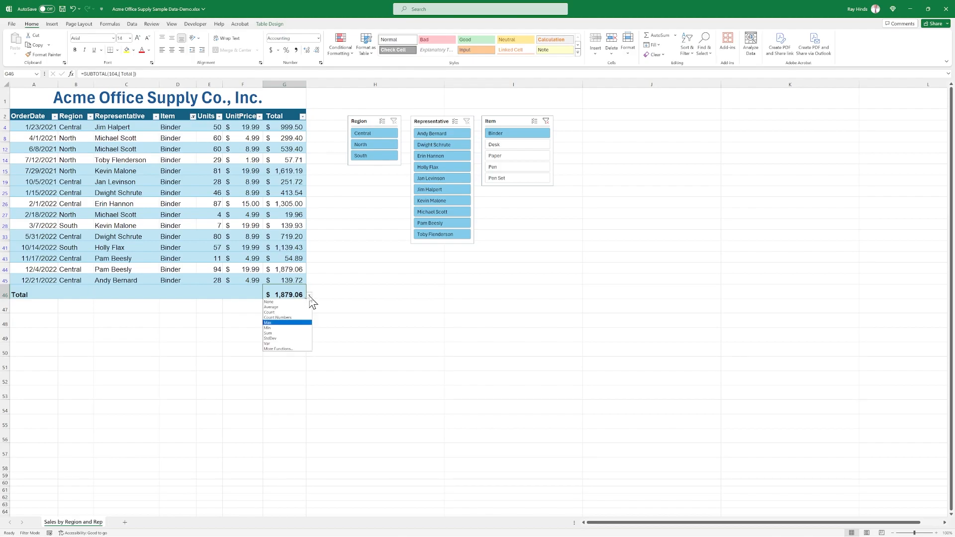
click(281, 349)
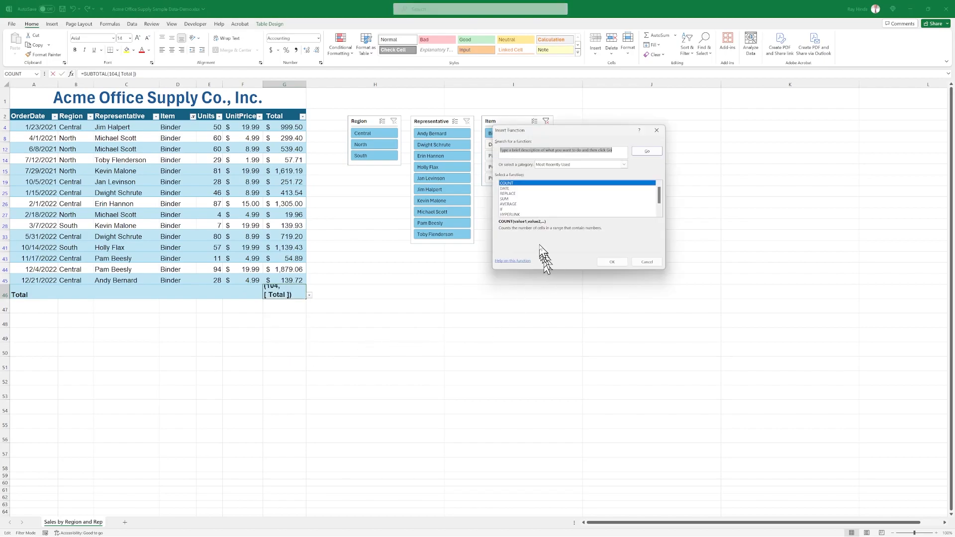
scroll(544, 205, down, 1)
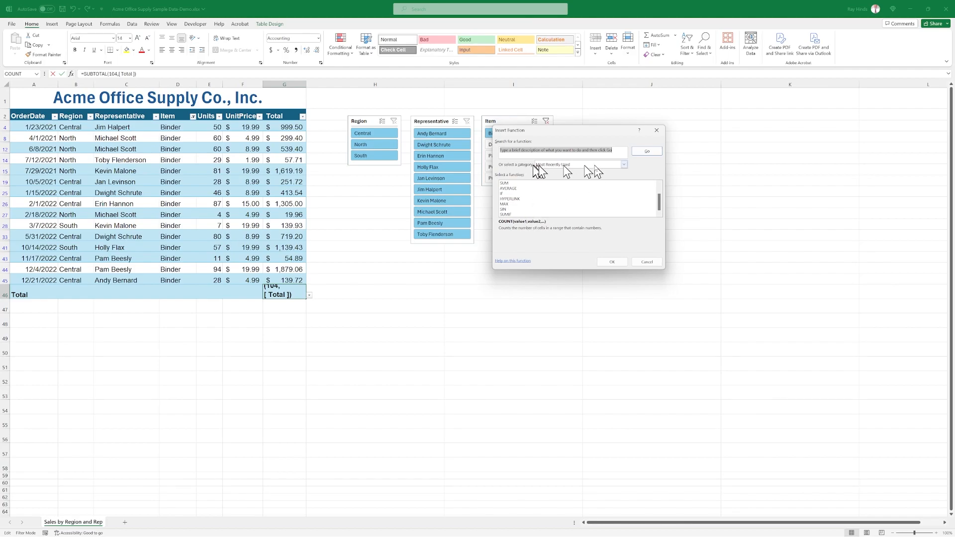
click(624, 164)
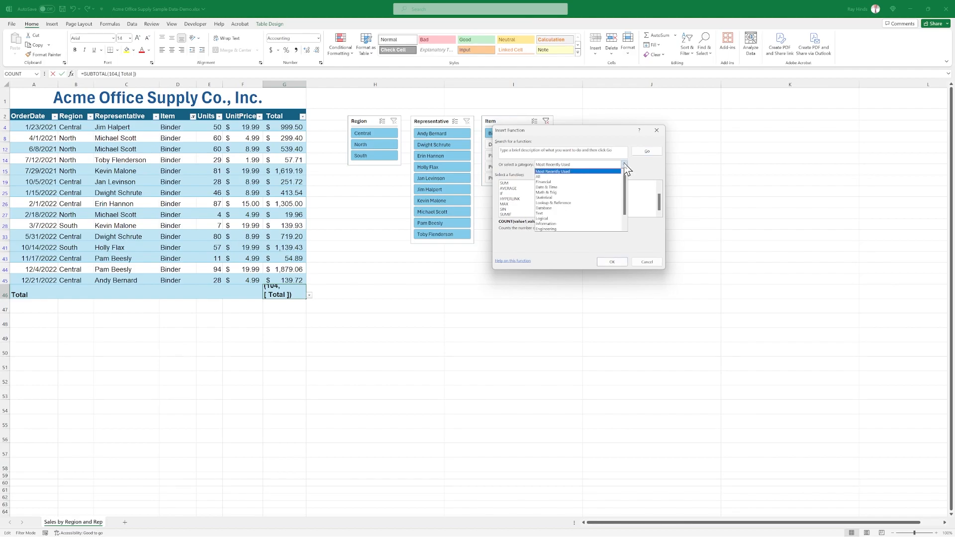
click(560, 176)
scroll(566, 206, down, 15)
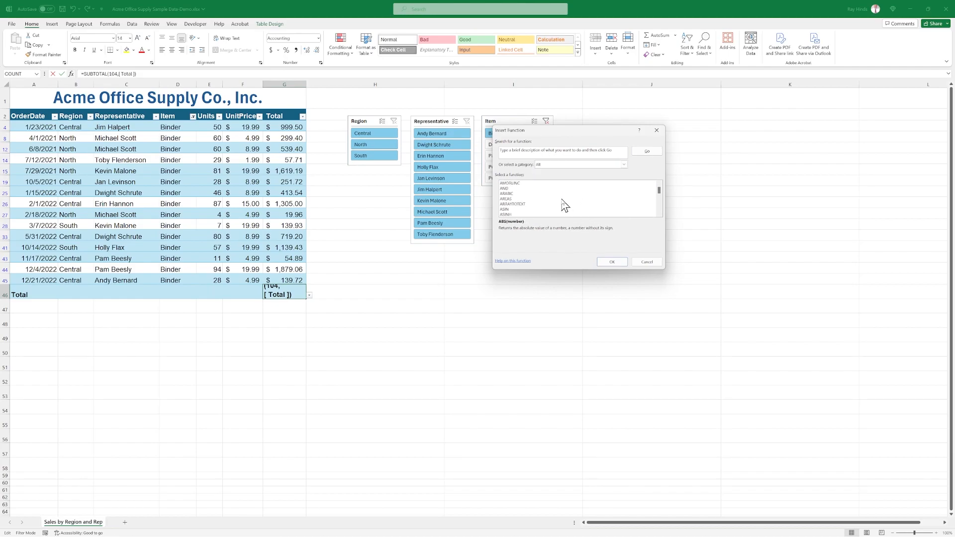
scroll(567, 207, down, 5)
scroll(565, 206, down, 9)
click(648, 263)
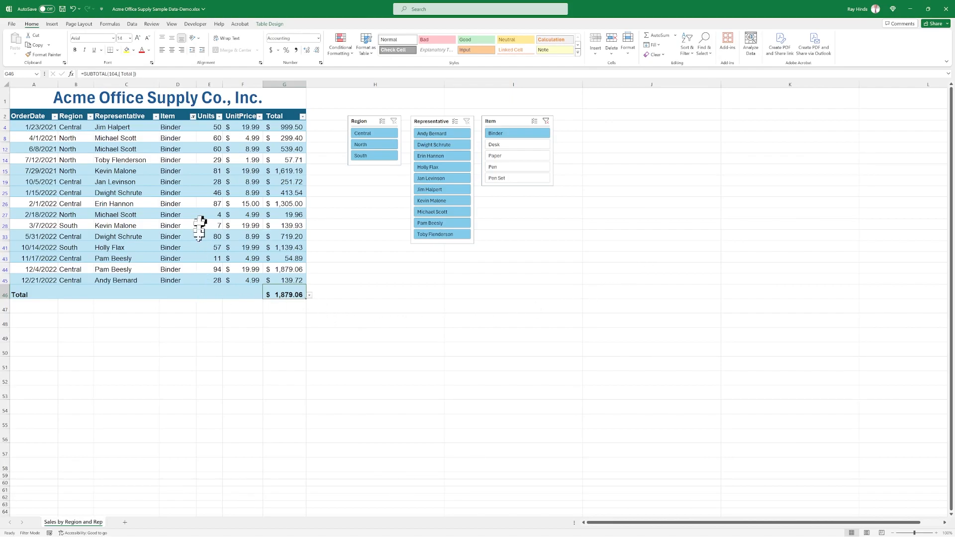
Set the UnitPrice column's total-row calculation to Average.
click(243, 292)
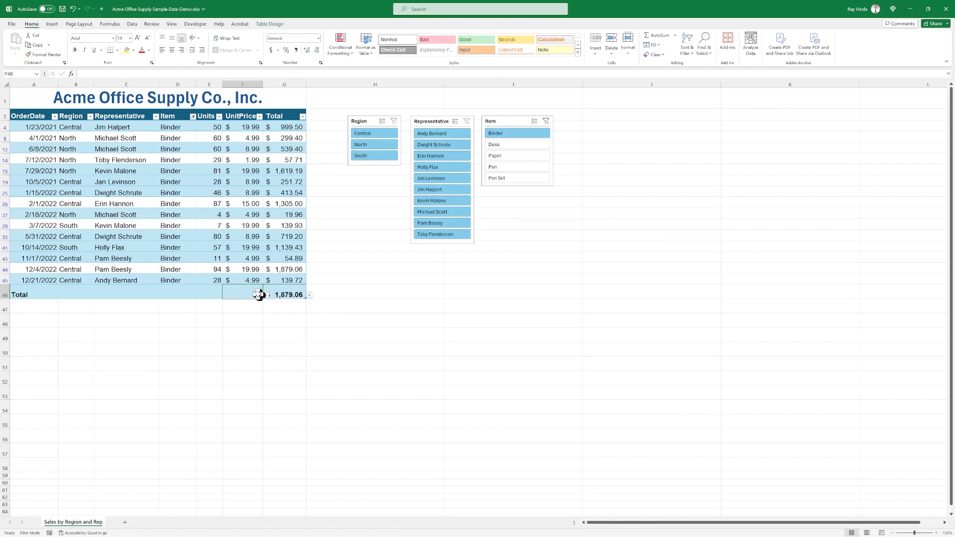
click(267, 296)
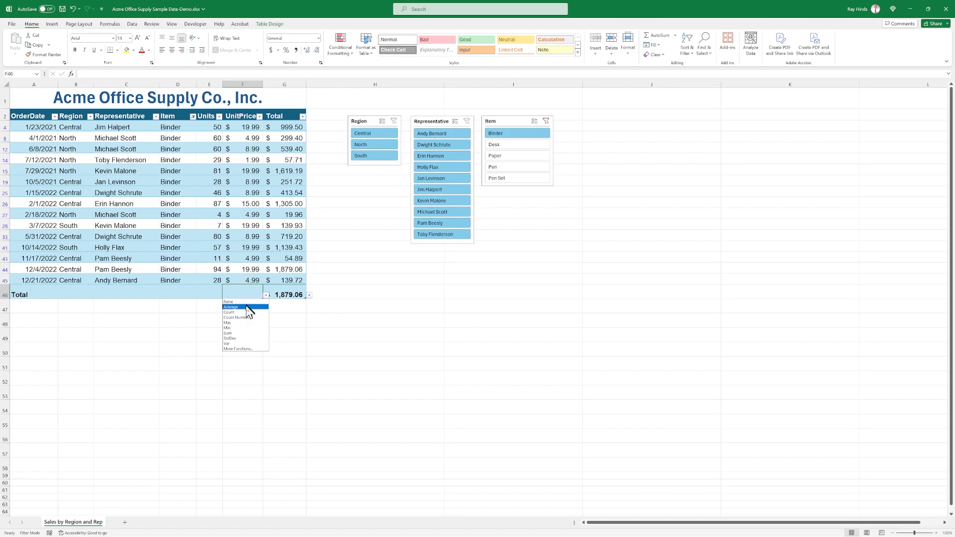
click(247, 307)
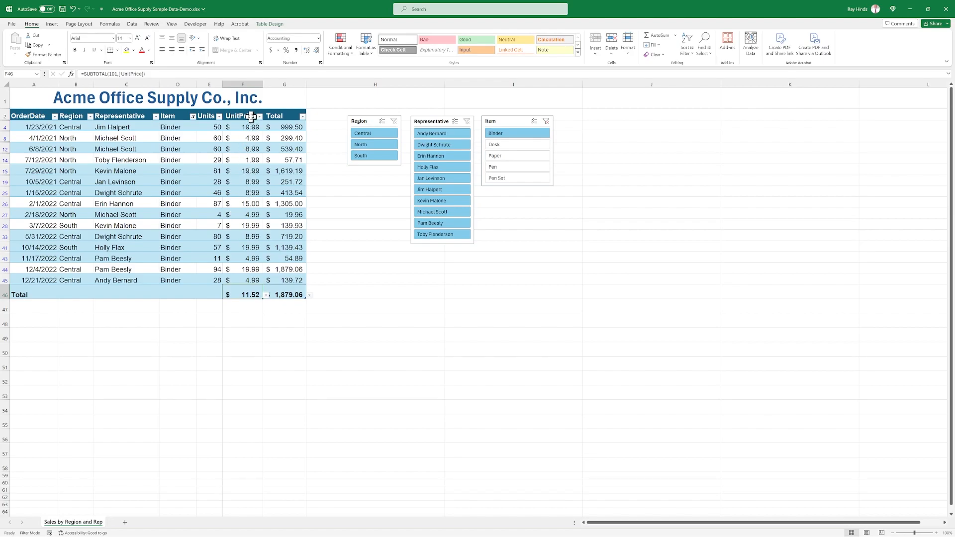
click(247, 235)
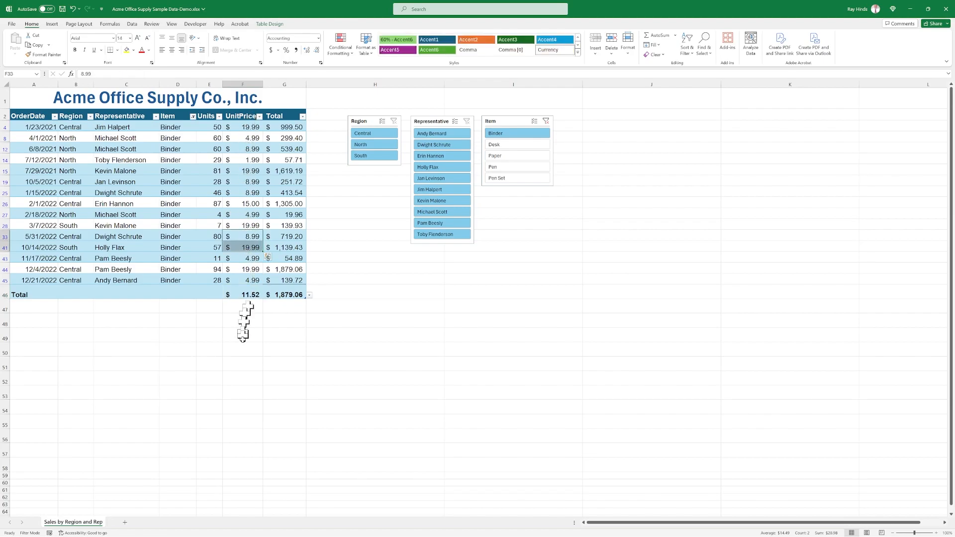
click(243, 363)
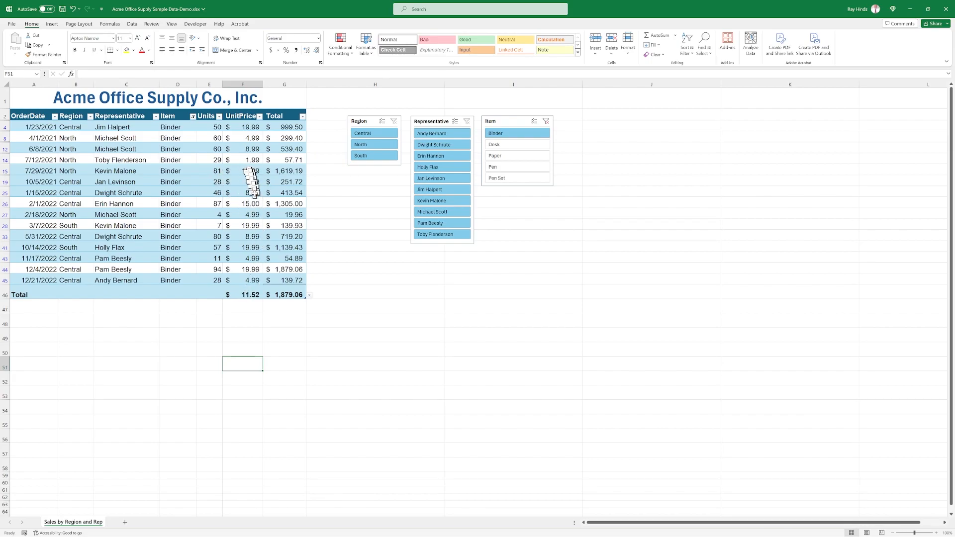
Try Max as the UnitPrice column's total-row calculation, and set it to Min.
click(250, 296)
click(267, 297)
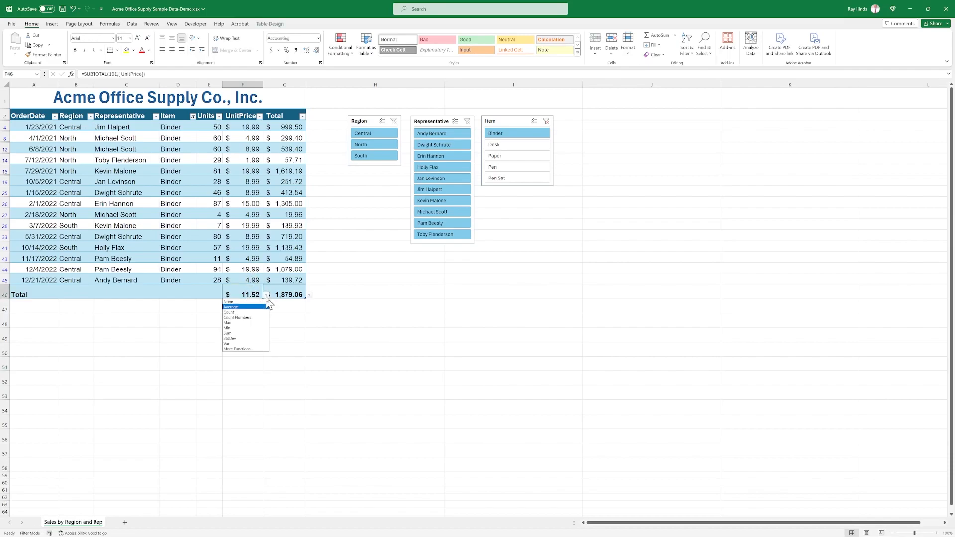
click(246, 324)
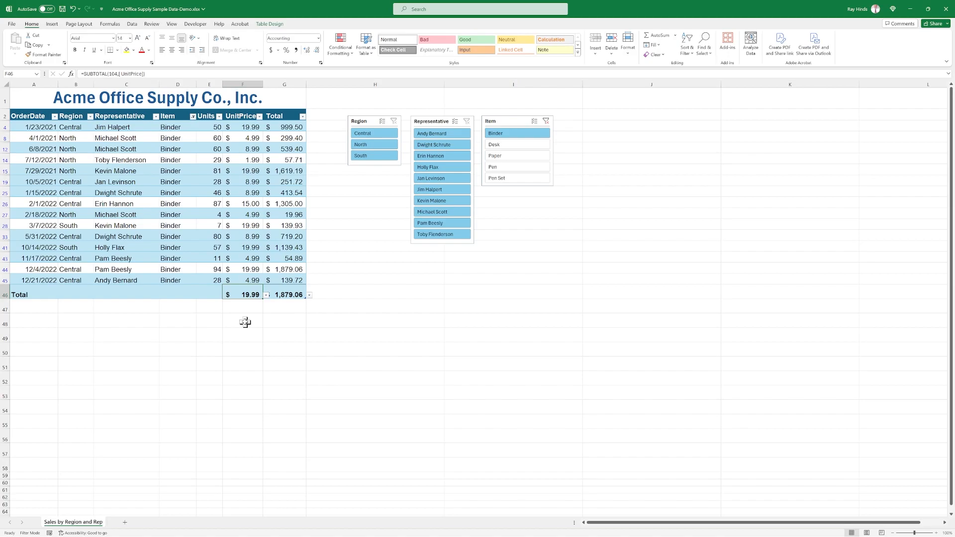
click(266, 297)
click(250, 329)
Clear the Item slicer's filter and check the total row beneath the full table.
click(547, 122)
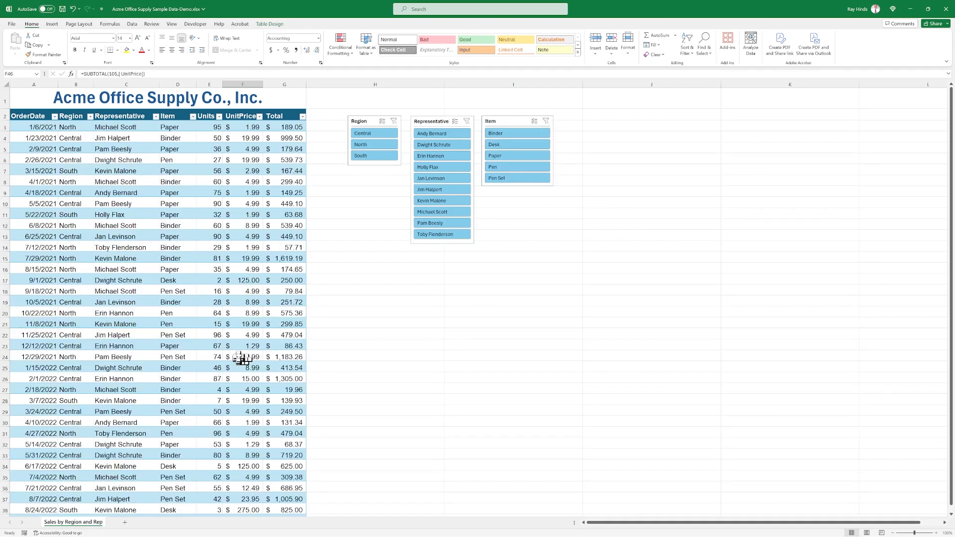
scroll(249, 355, down, 5)
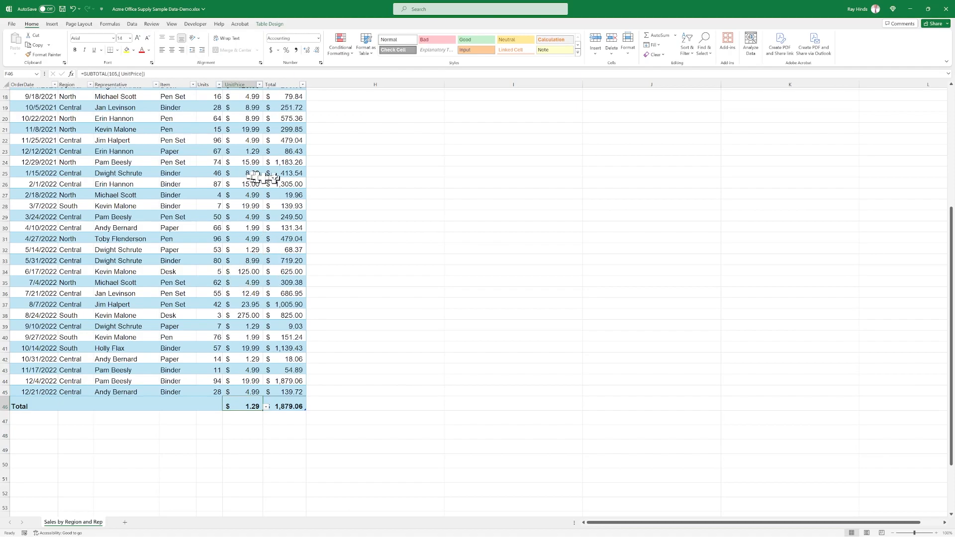
scroll(288, 239, up, 6)
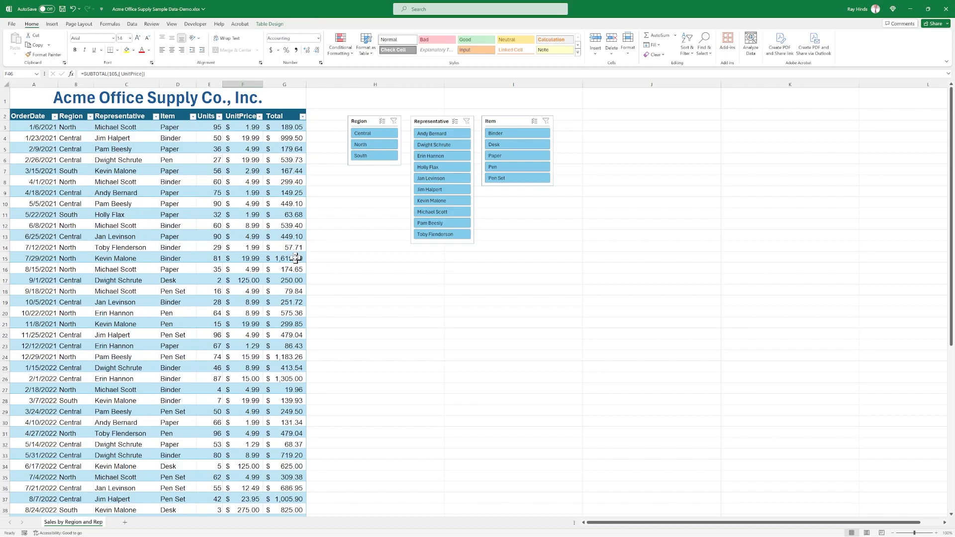
scroll(288, 252, down, 4)
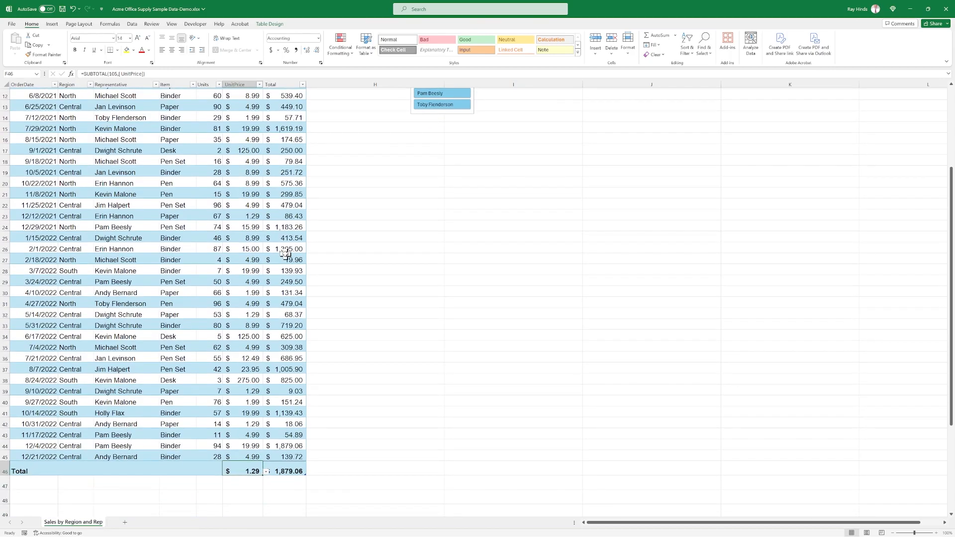
scroll(285, 255, up, 4)
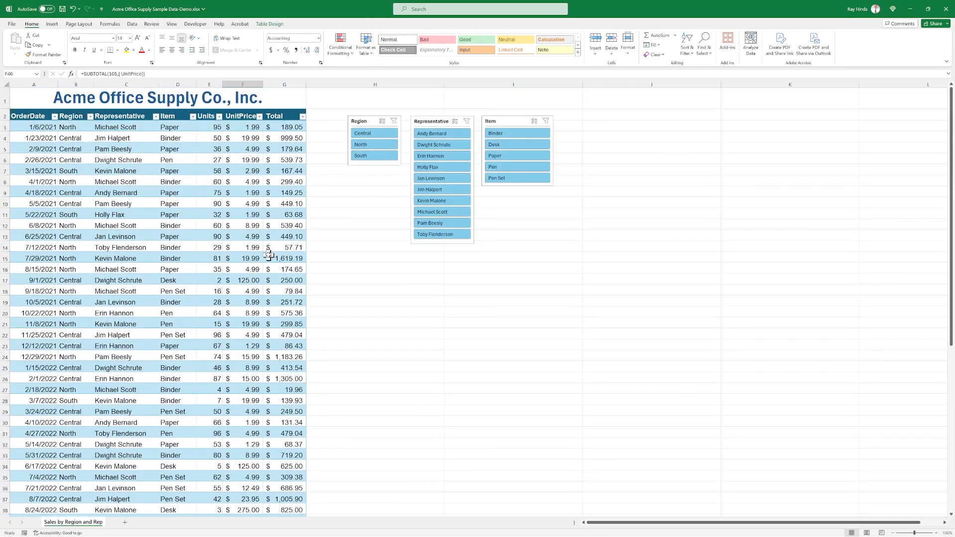